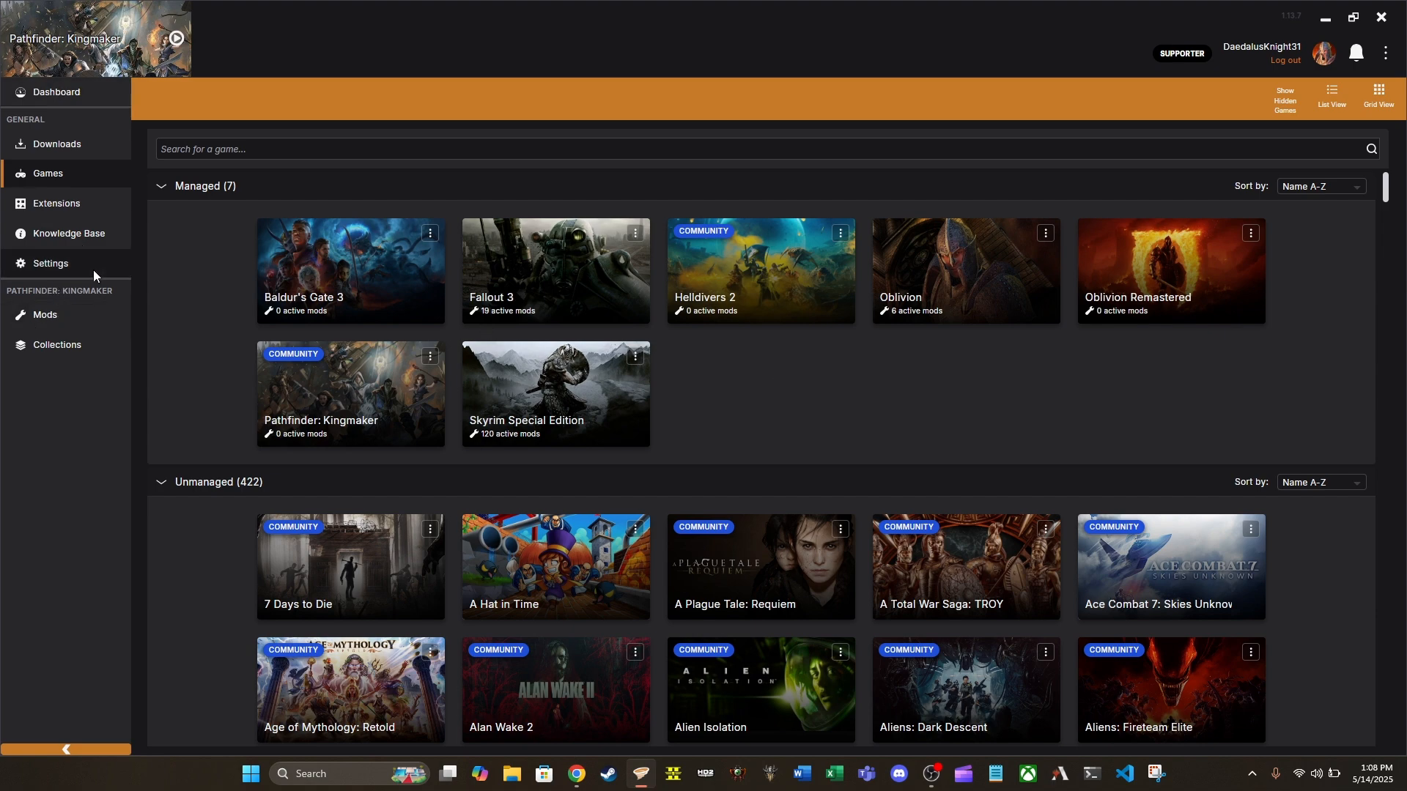
Enable Profile Management in the advanced interface settings.
click(81, 102)
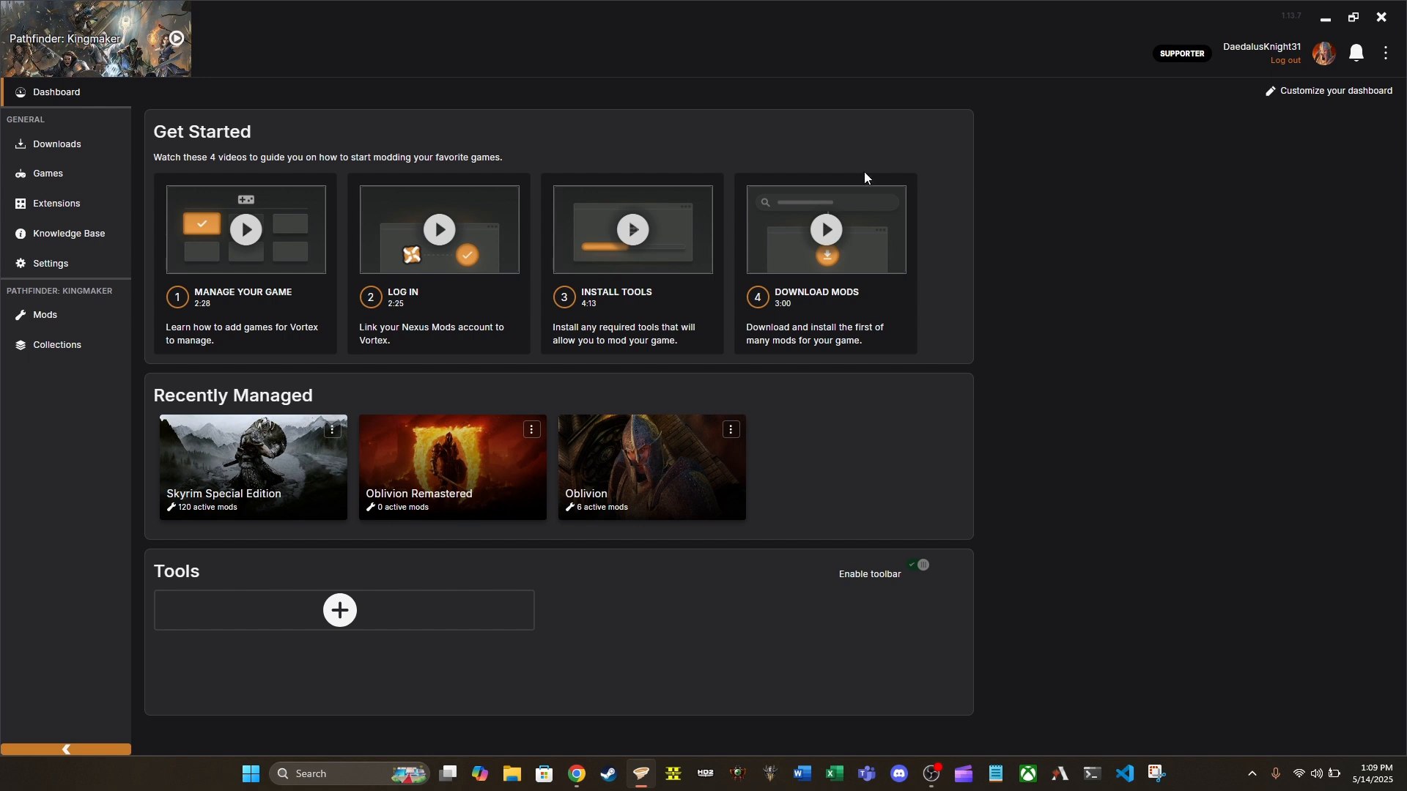
click(63, 263)
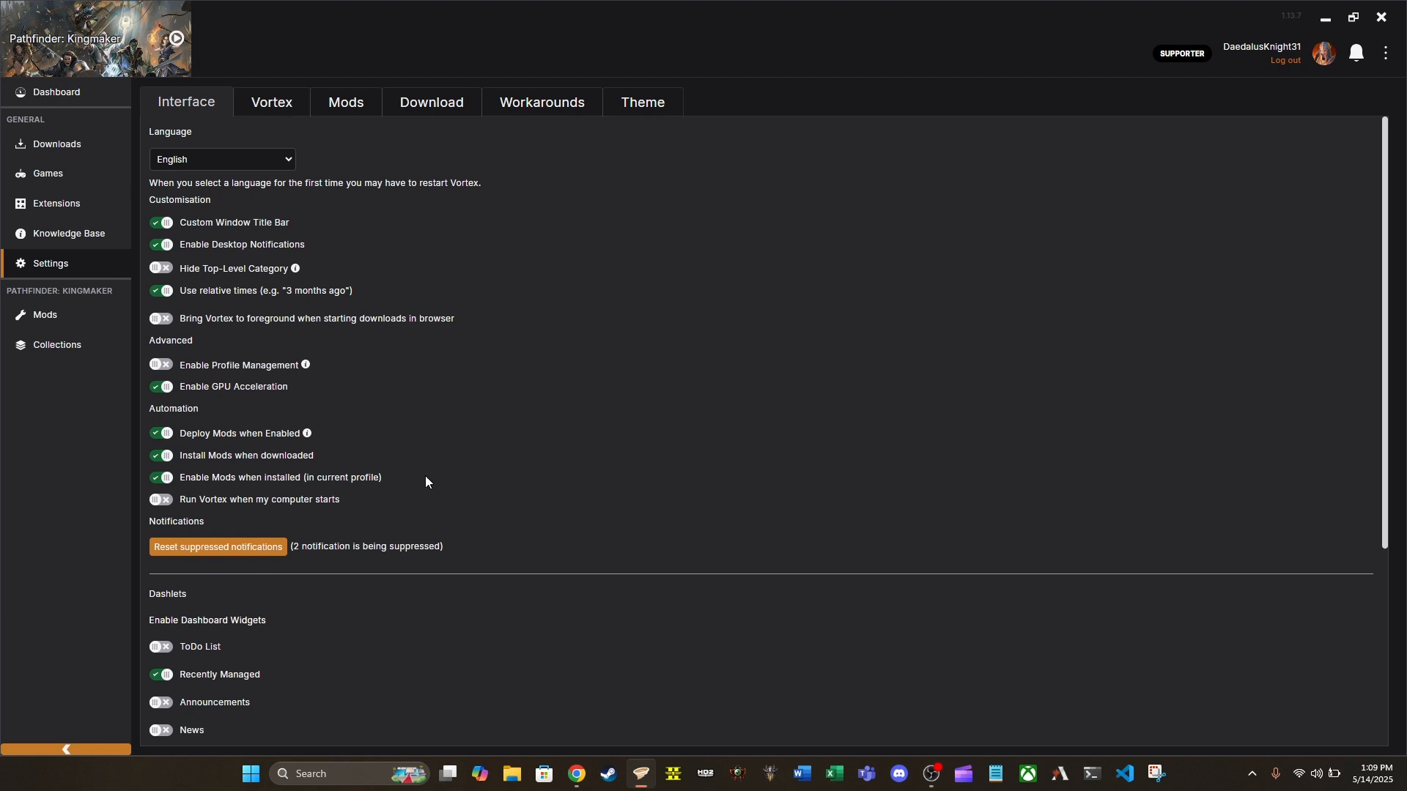
click(163, 366)
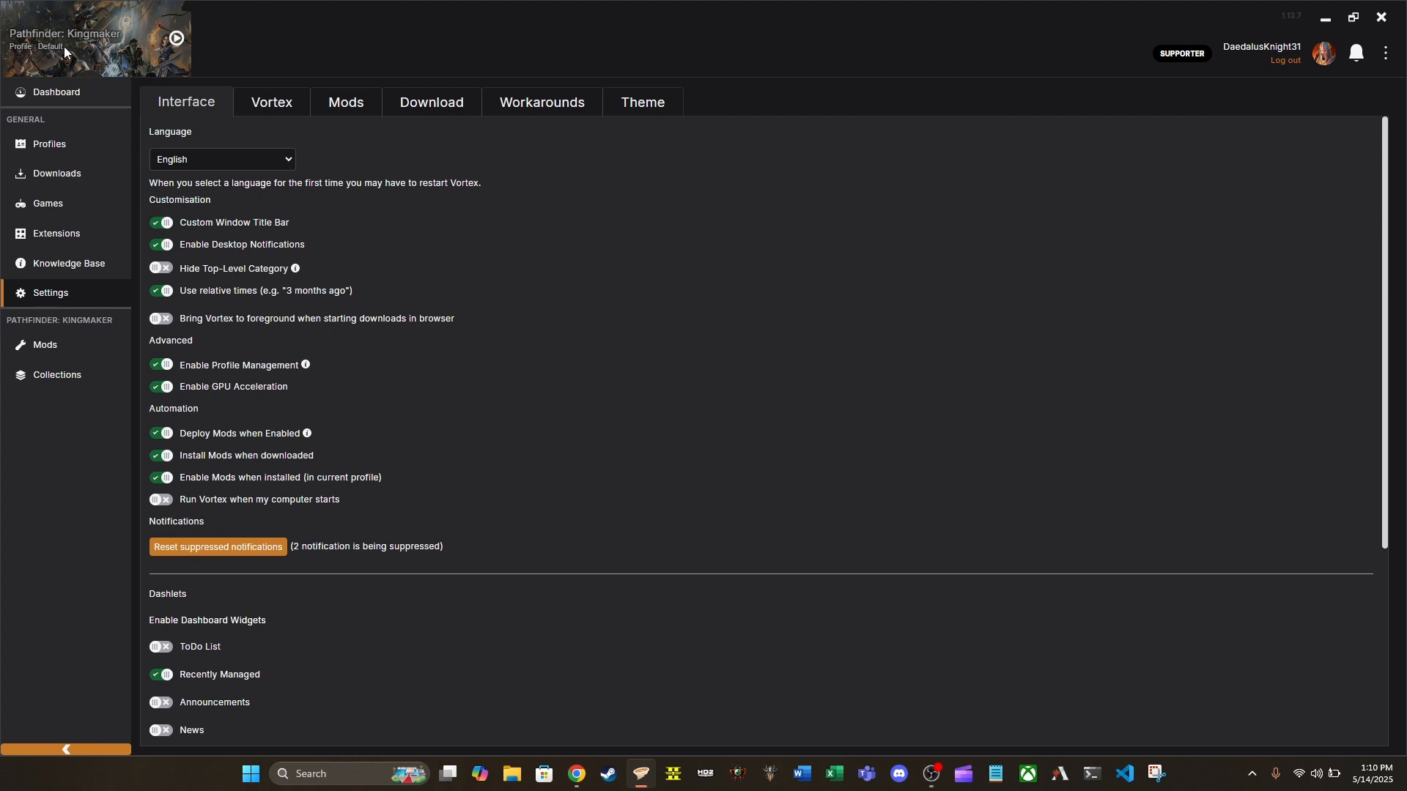
Rename the Pathfinder: Kingmaker default profile to "Vanilla" and give it the description "0 Mods".
click(72, 143)
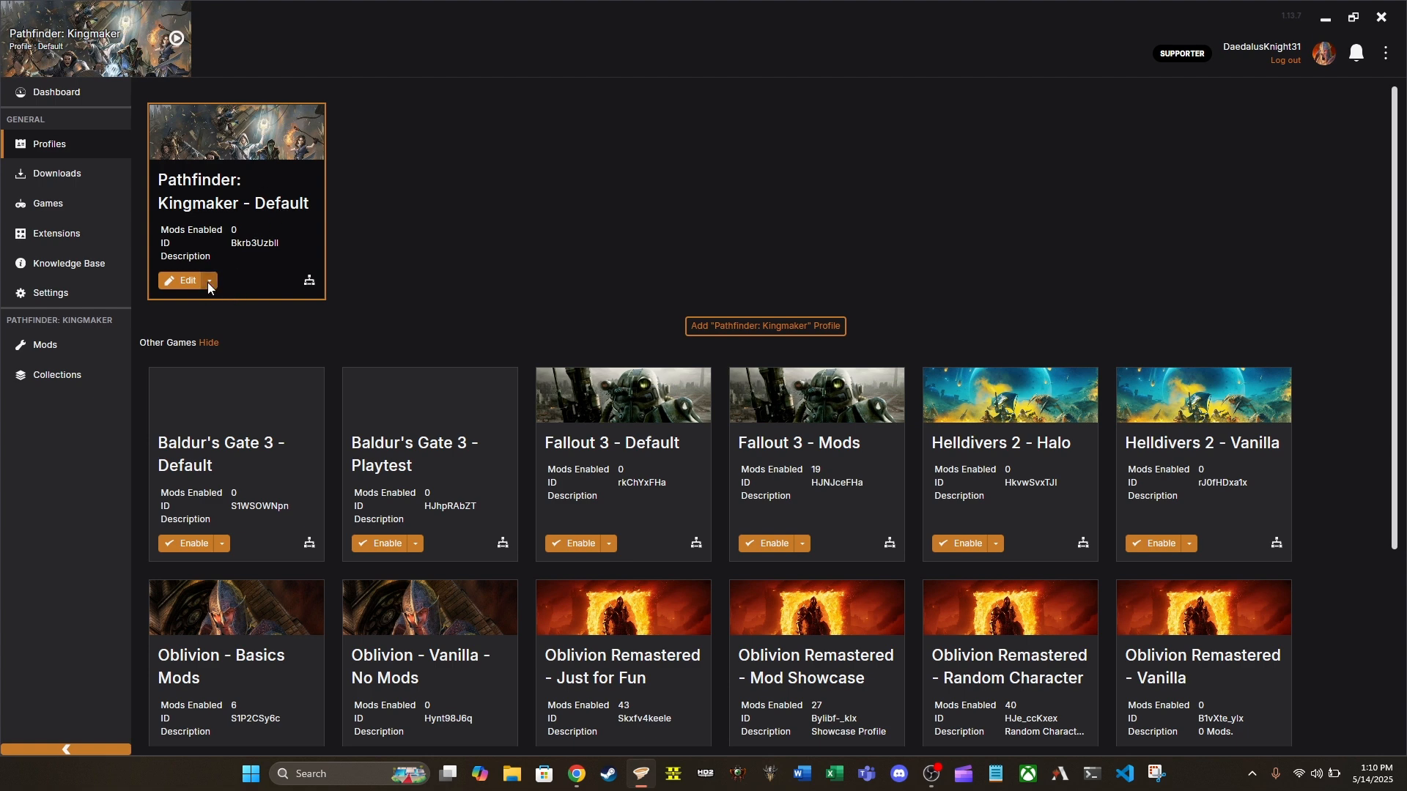
click(179, 282)
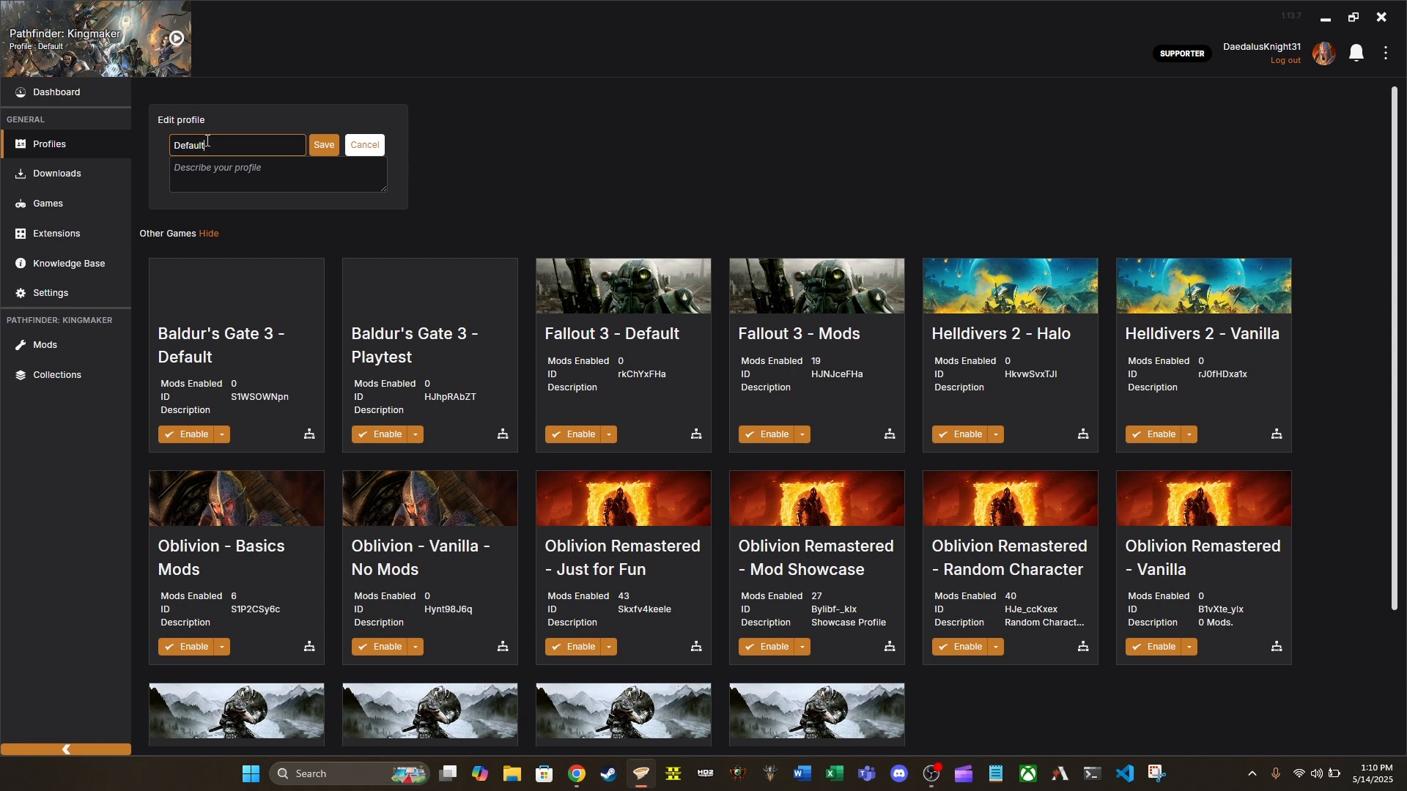
drag(207, 141, 147, 151)
text(Vanilla)
click(222, 175)
text(0 Mods)
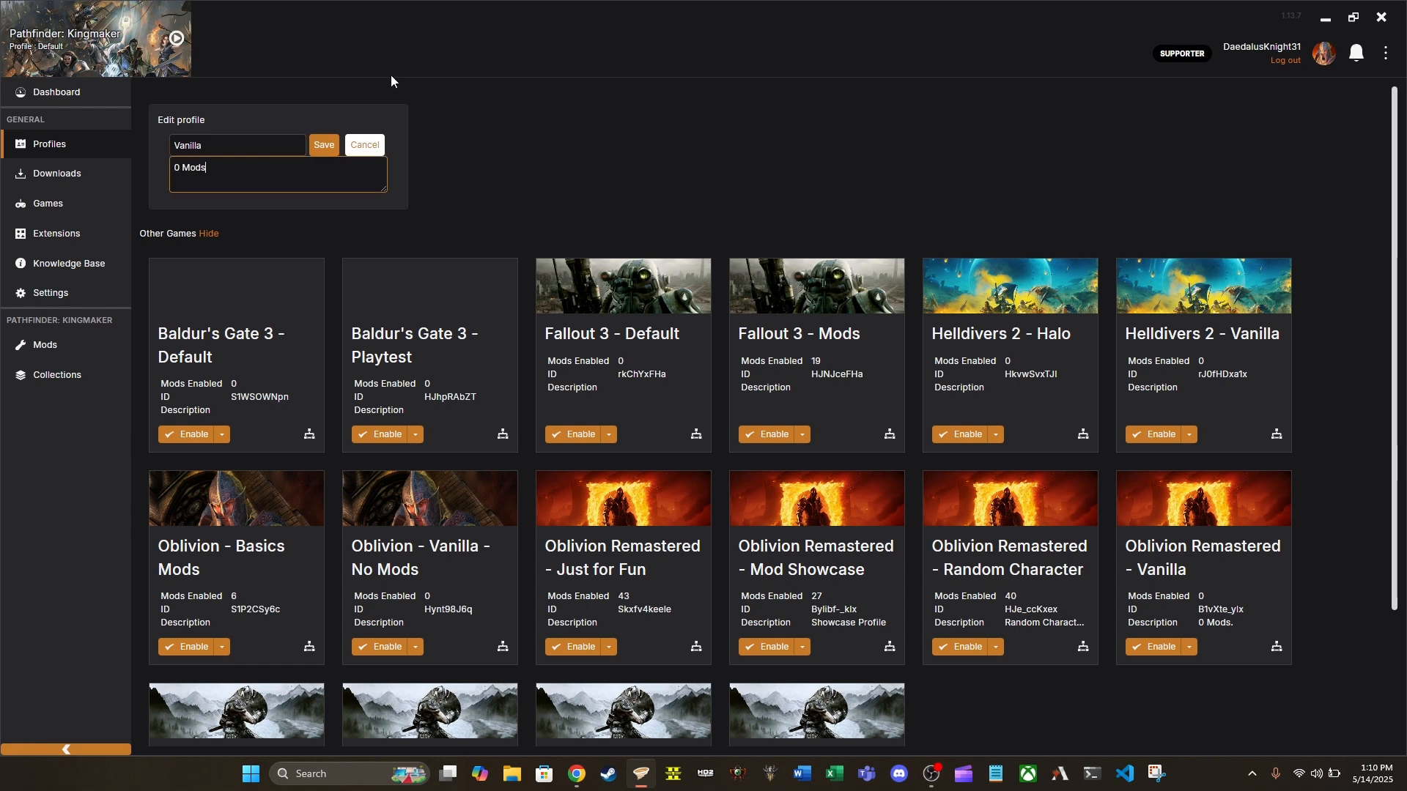
click(323, 144)
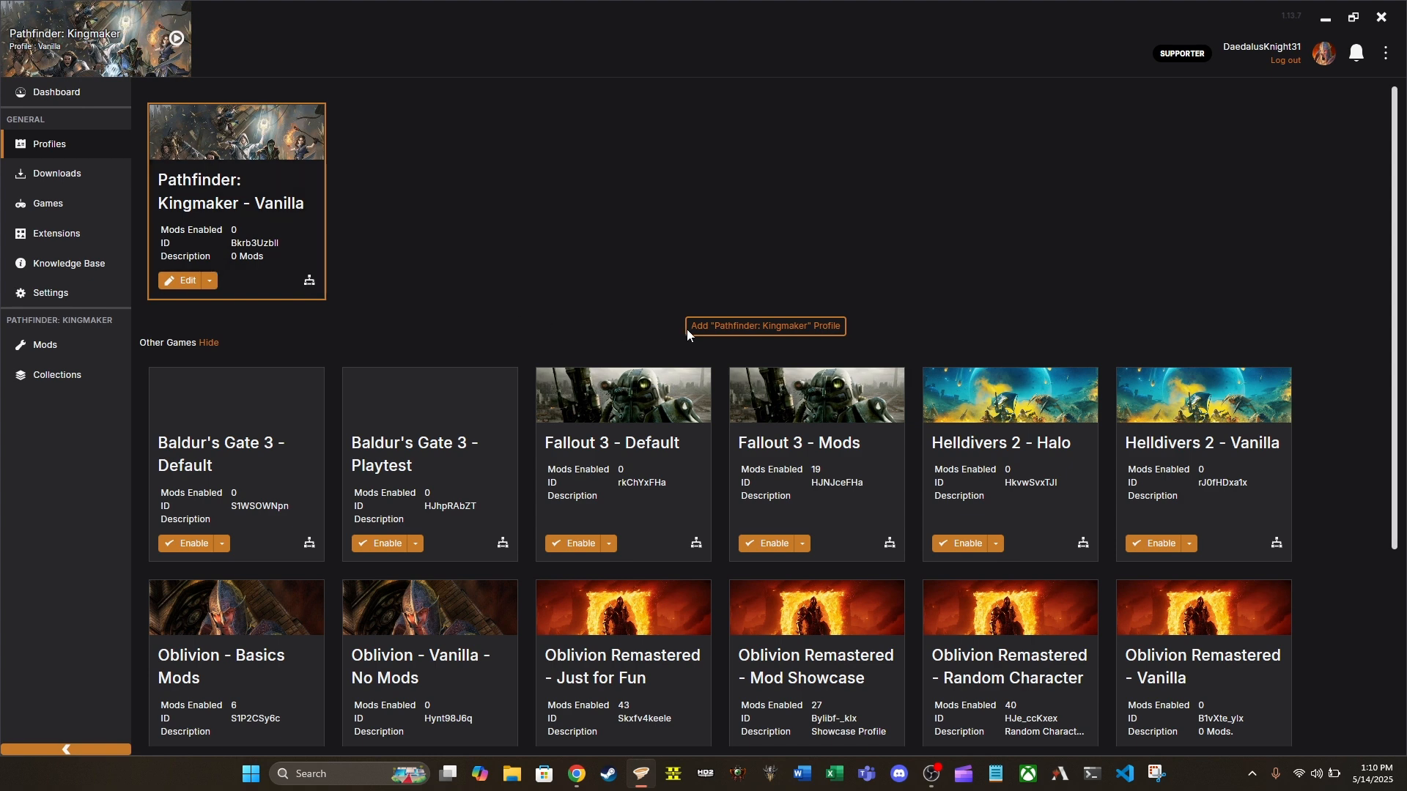
Add a second Pathfinder: Kingmaker profile named "Heavy Mods" with the description "Several Mods".
click(794, 327)
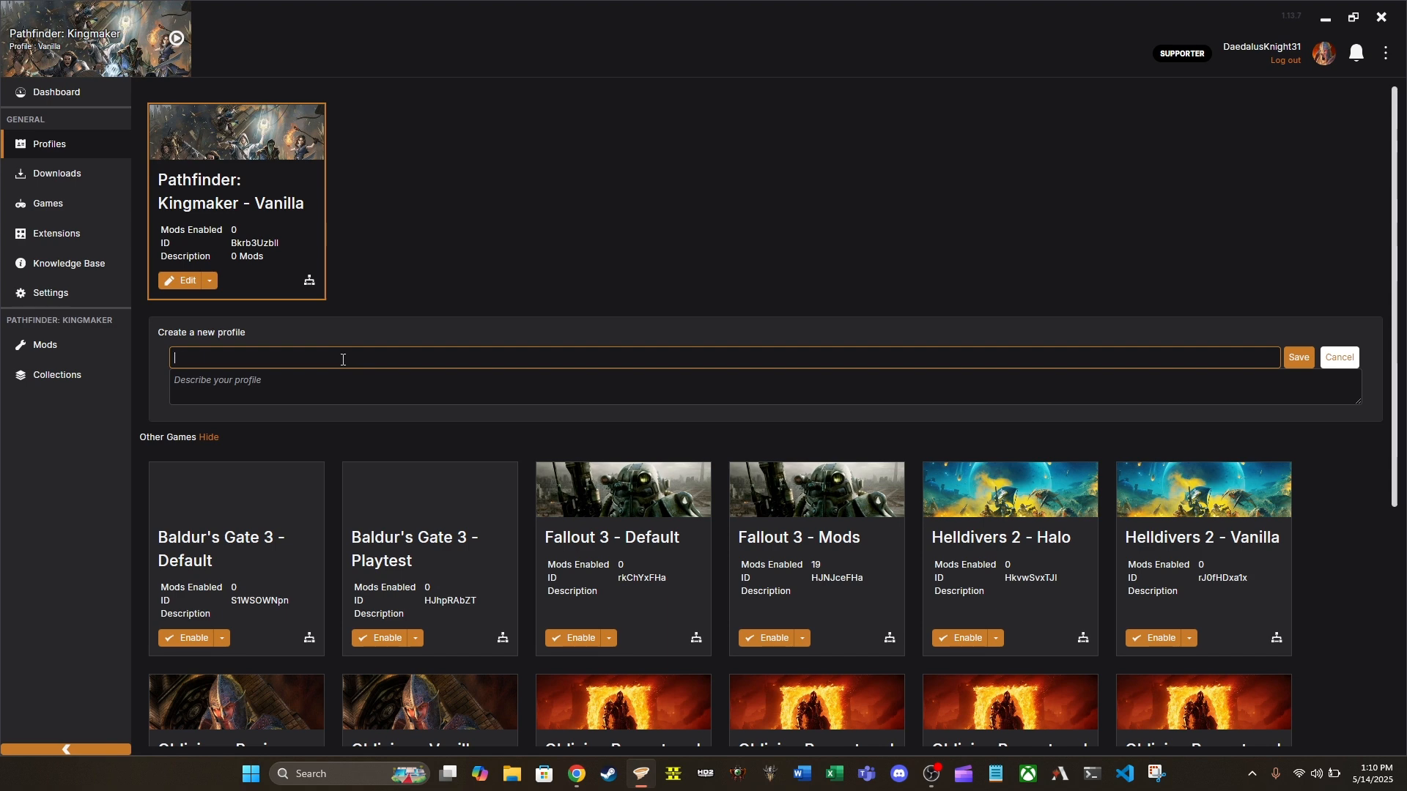
text(Heavy Mods)
click(1295, 358)
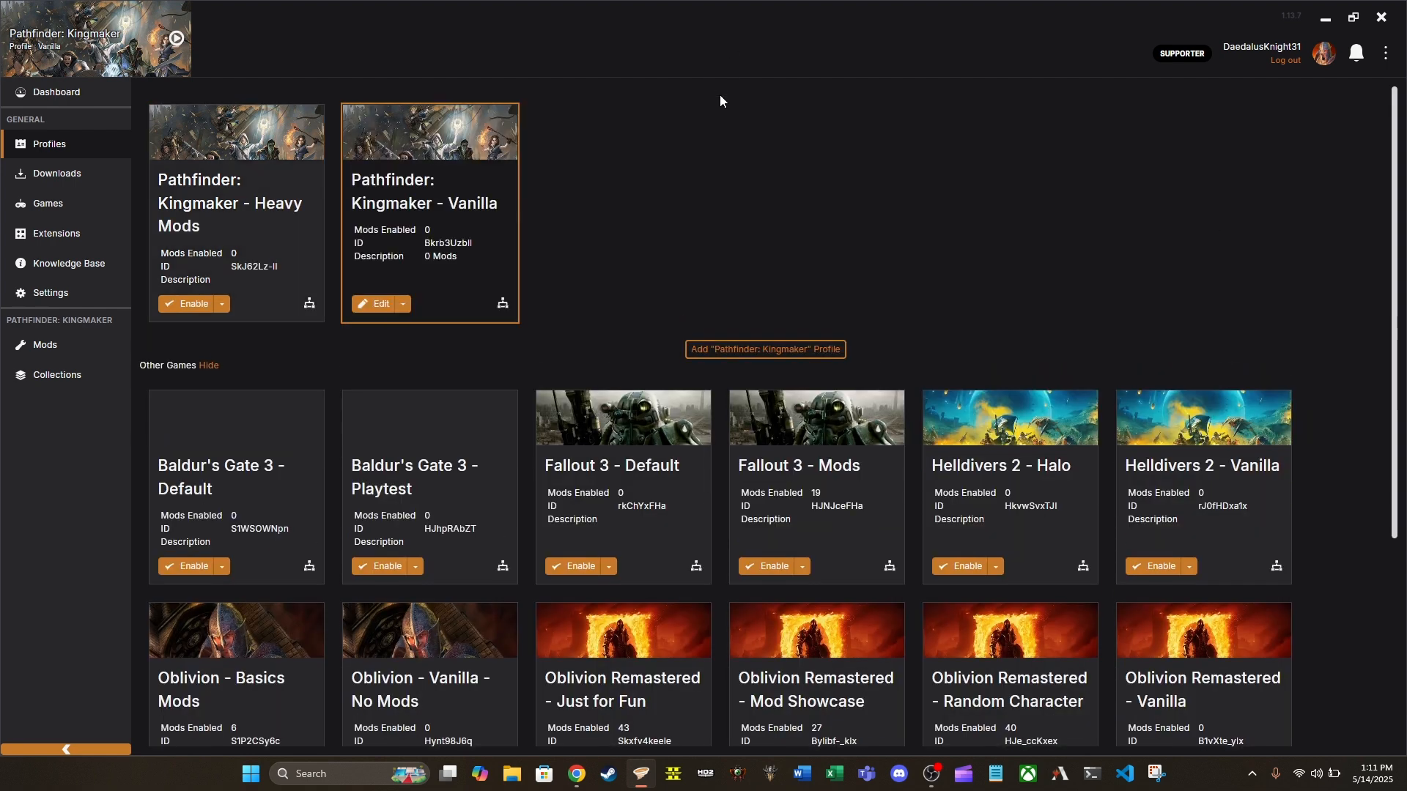
click(219, 301)
click(213, 327)
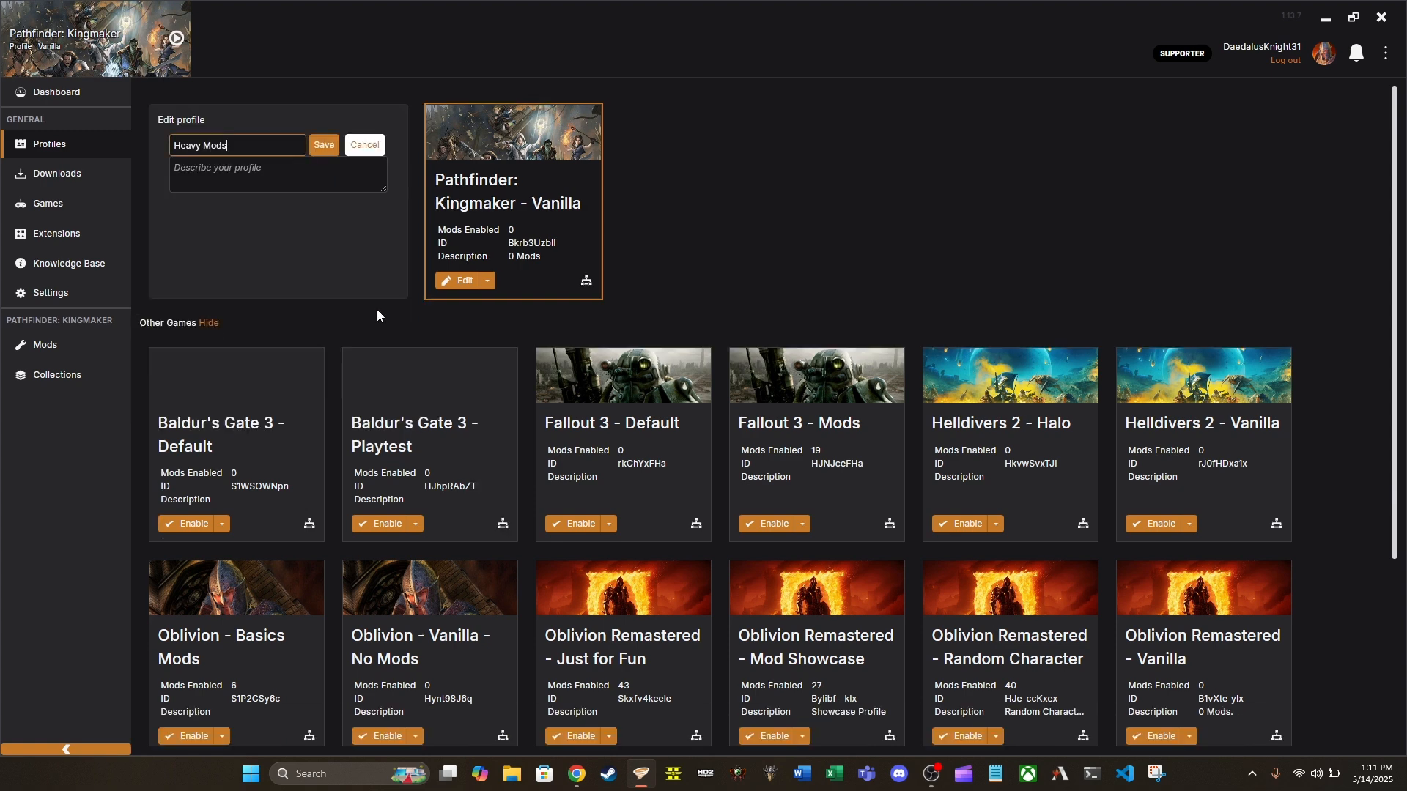
click(277, 175)
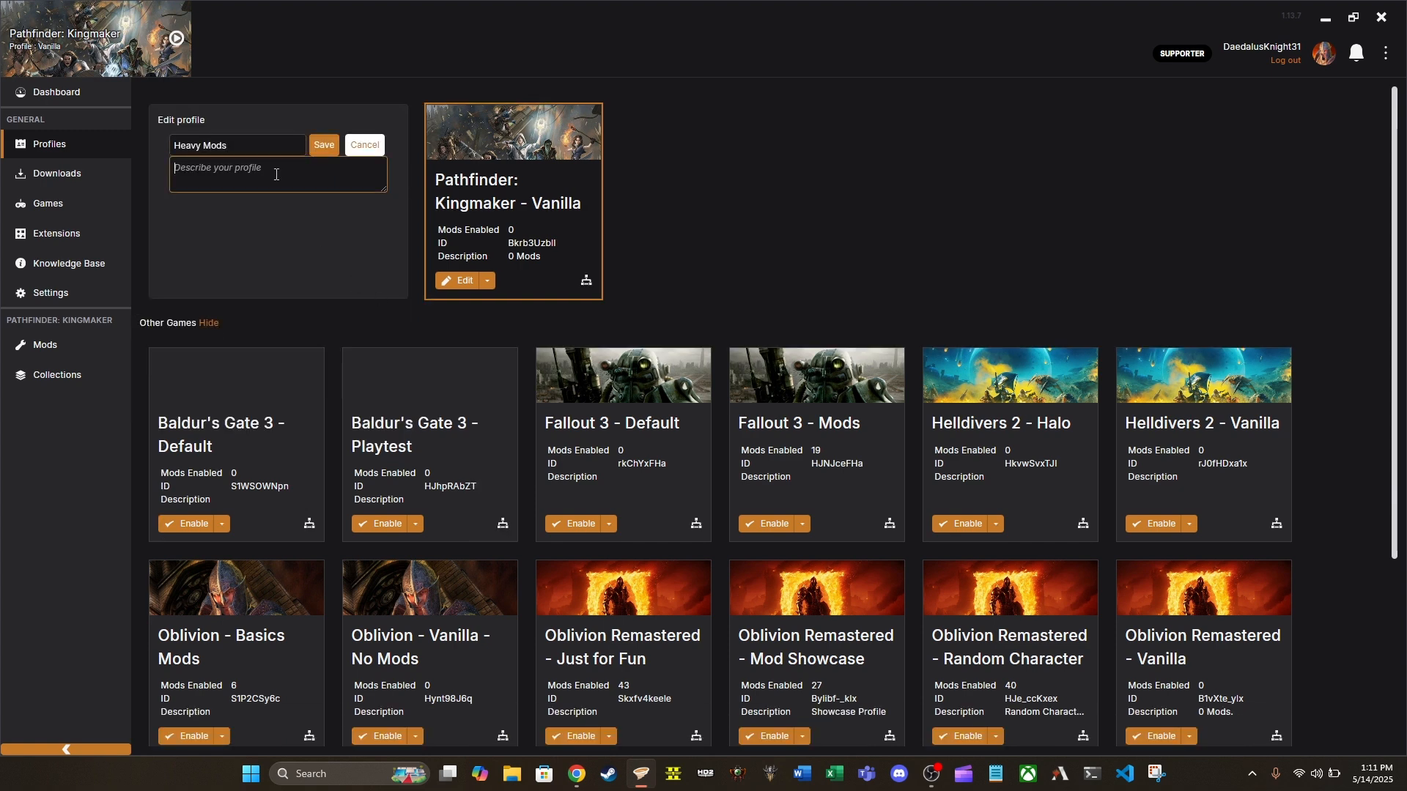
text(Several Mods)
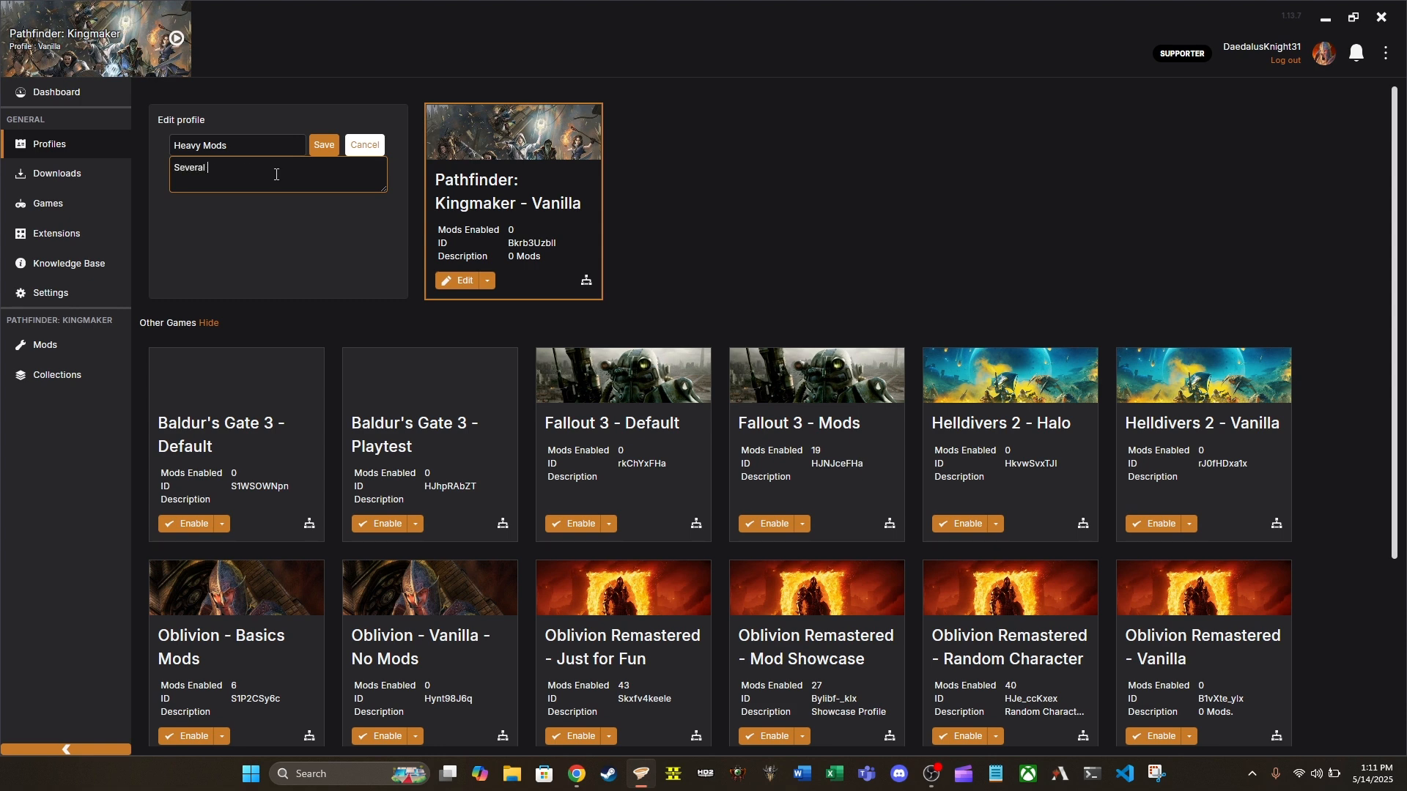
click(323, 144)
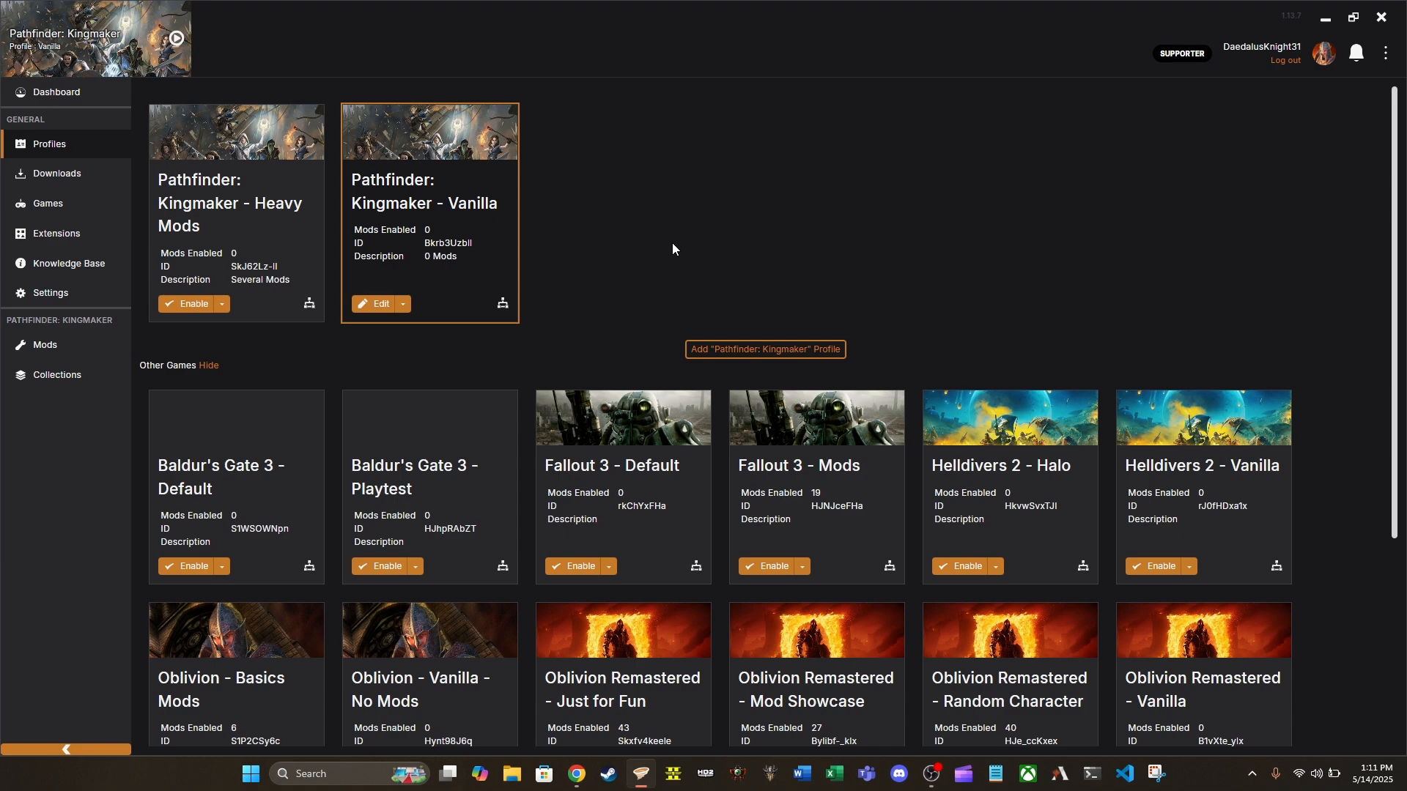
Activate the Pathfinder: Kingmaker Heavy Mods profile and enable the Bag of Tricks - Cheats and Tools and VisualAdjustments mods in it.
scroll(673, 249, down, 4)
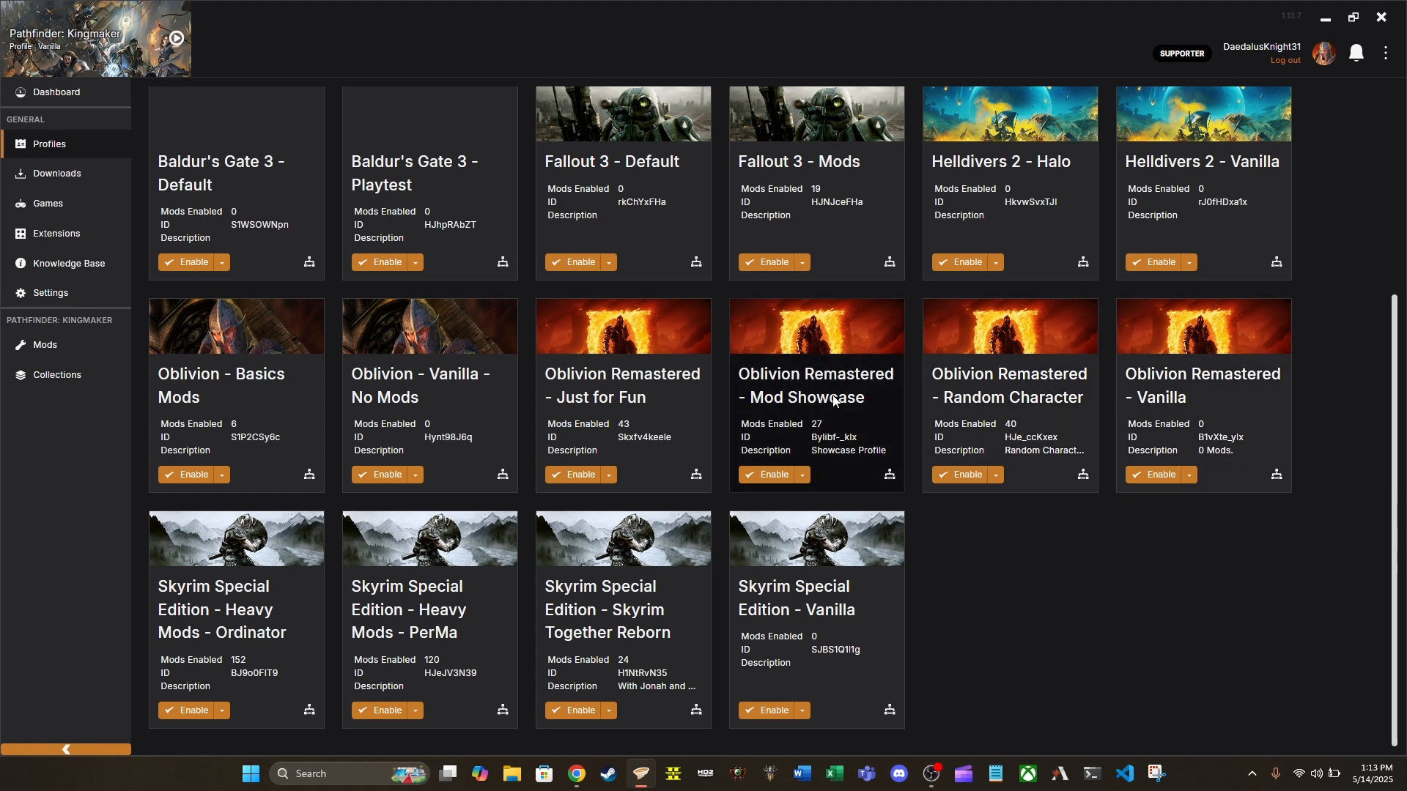
scroll(809, 421, up, 3)
scroll(809, 421, up, 1)
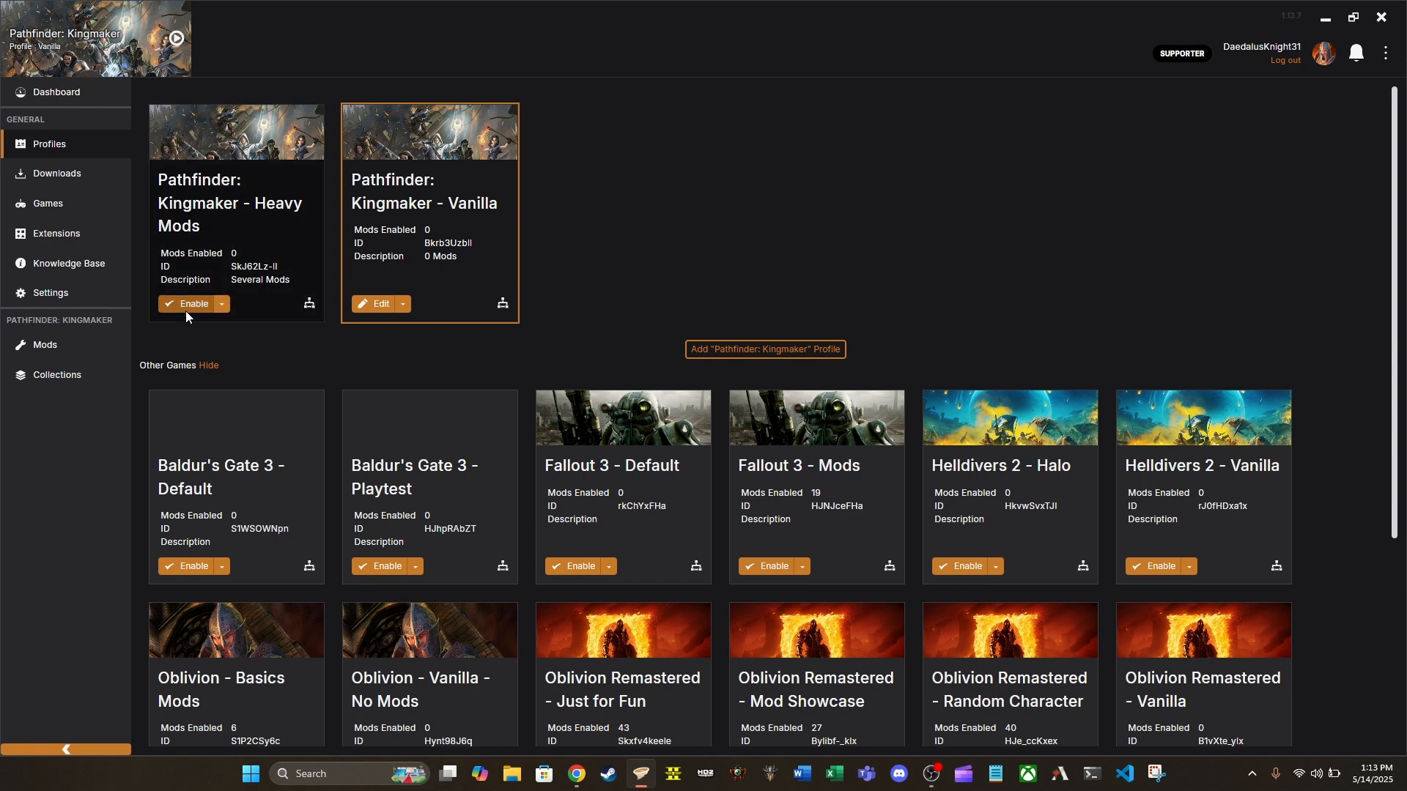
click(66, 342)
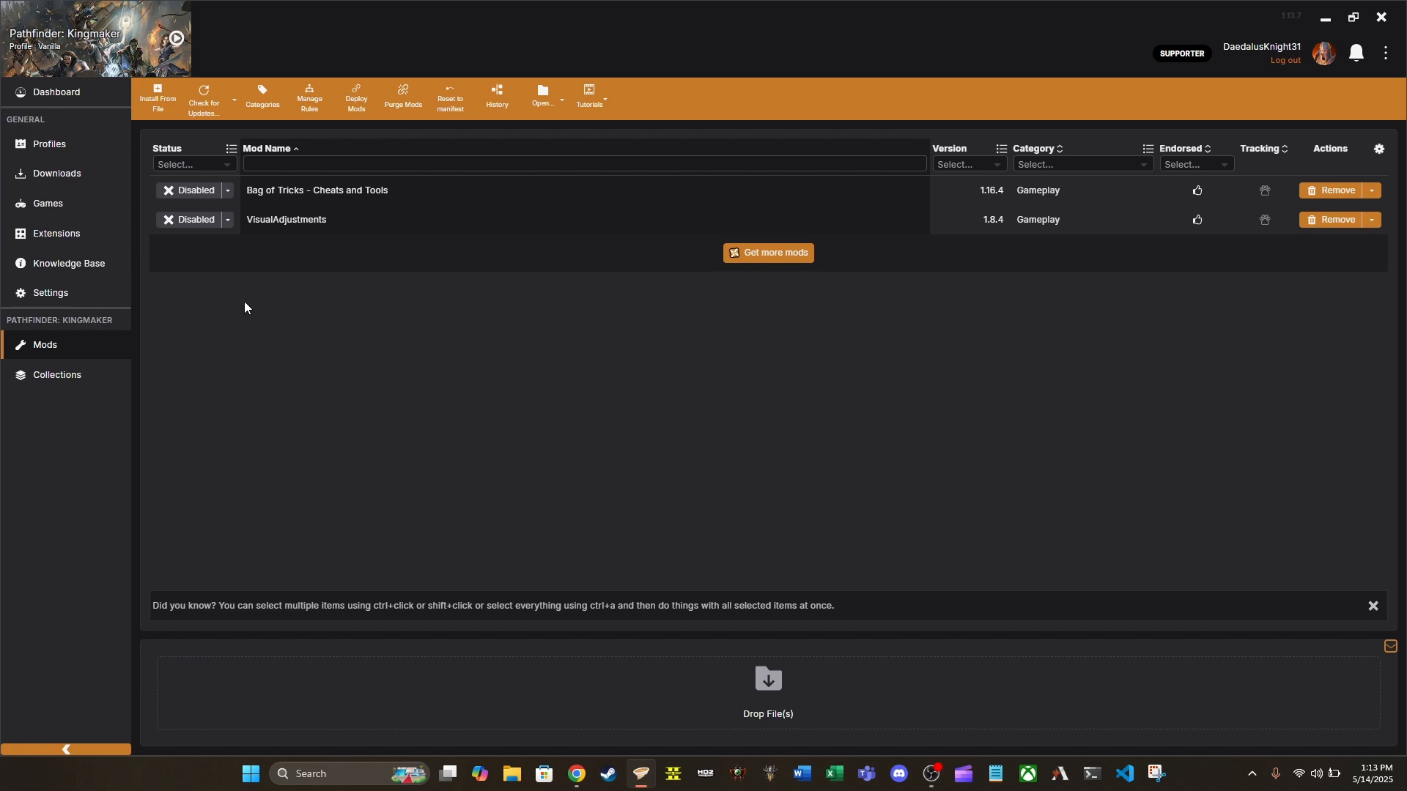
click(68, 154)
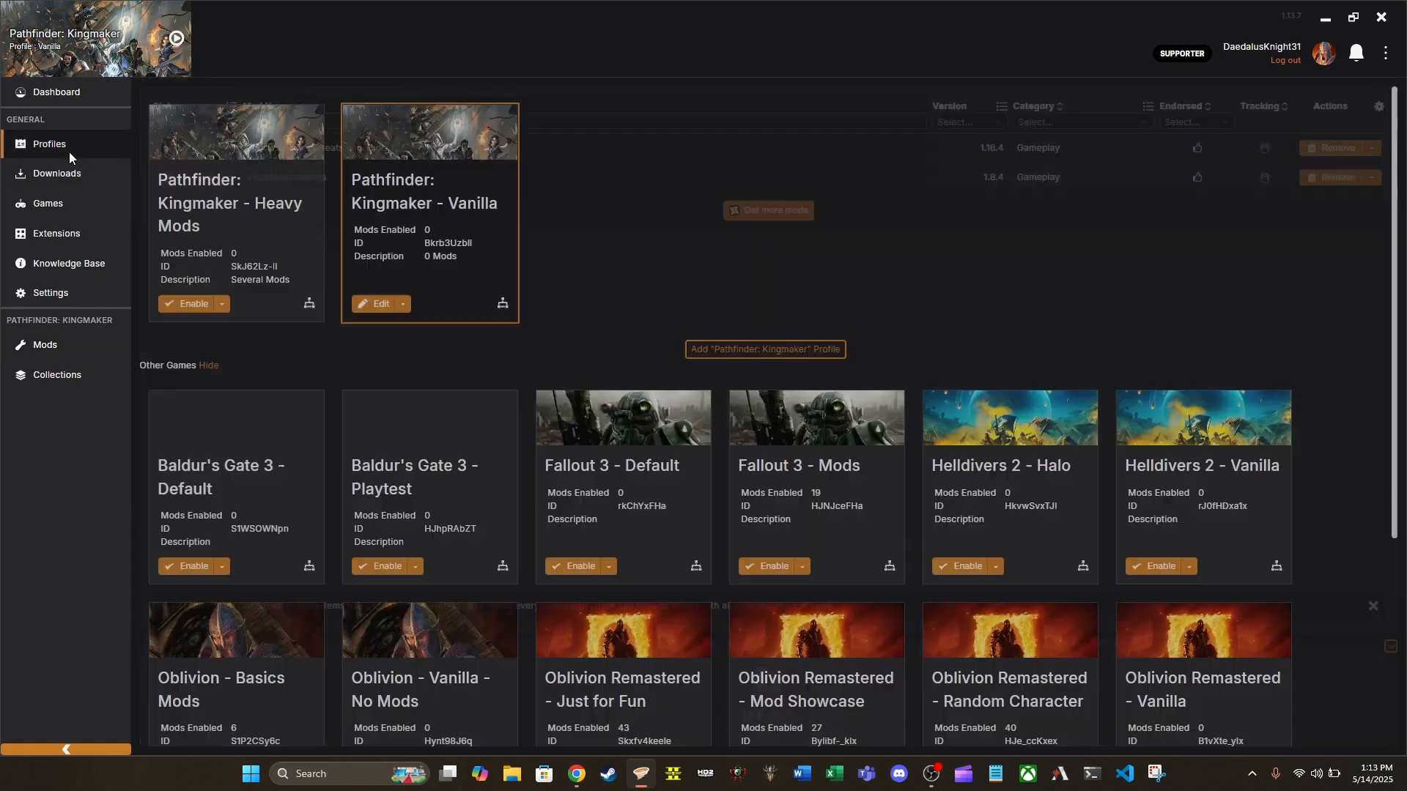
click(185, 310)
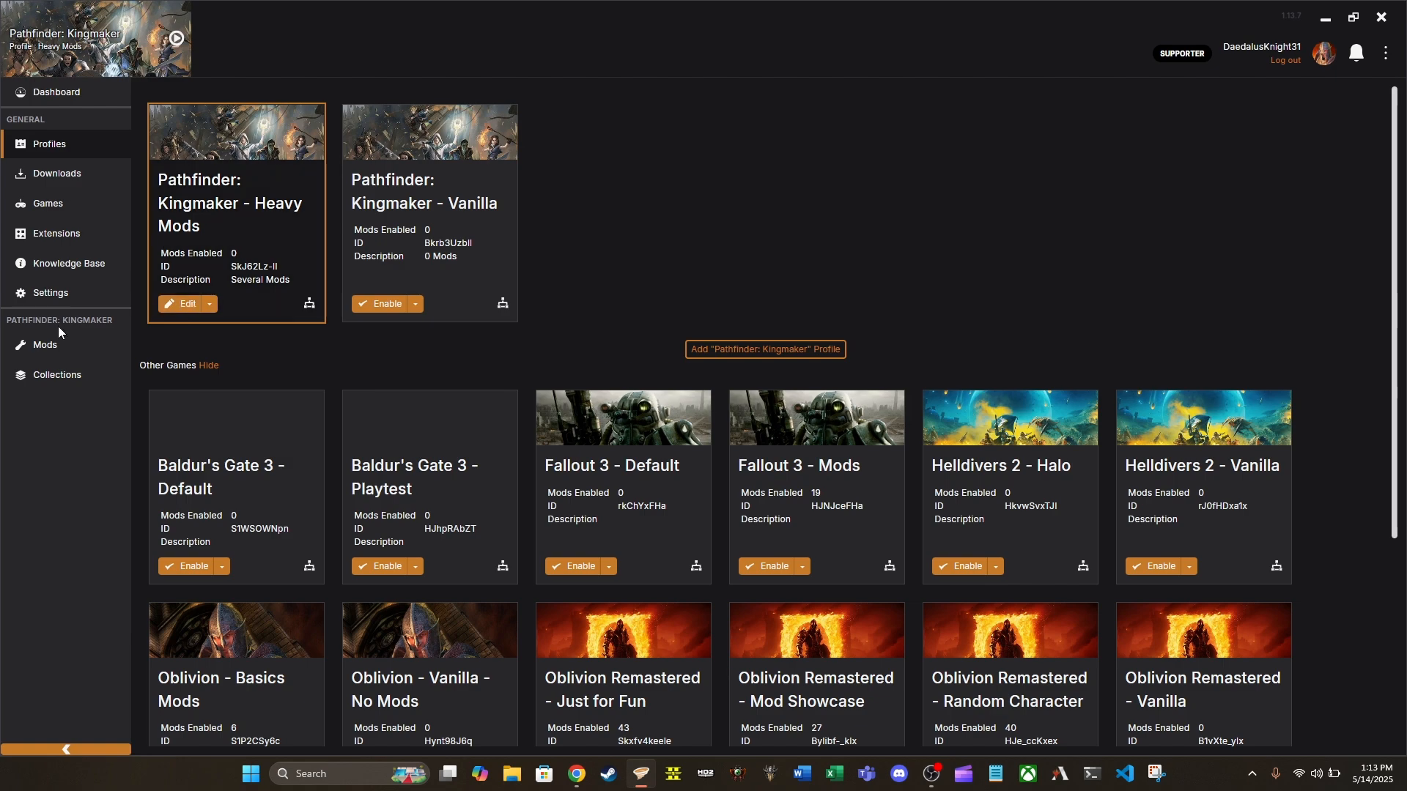
click(54, 343)
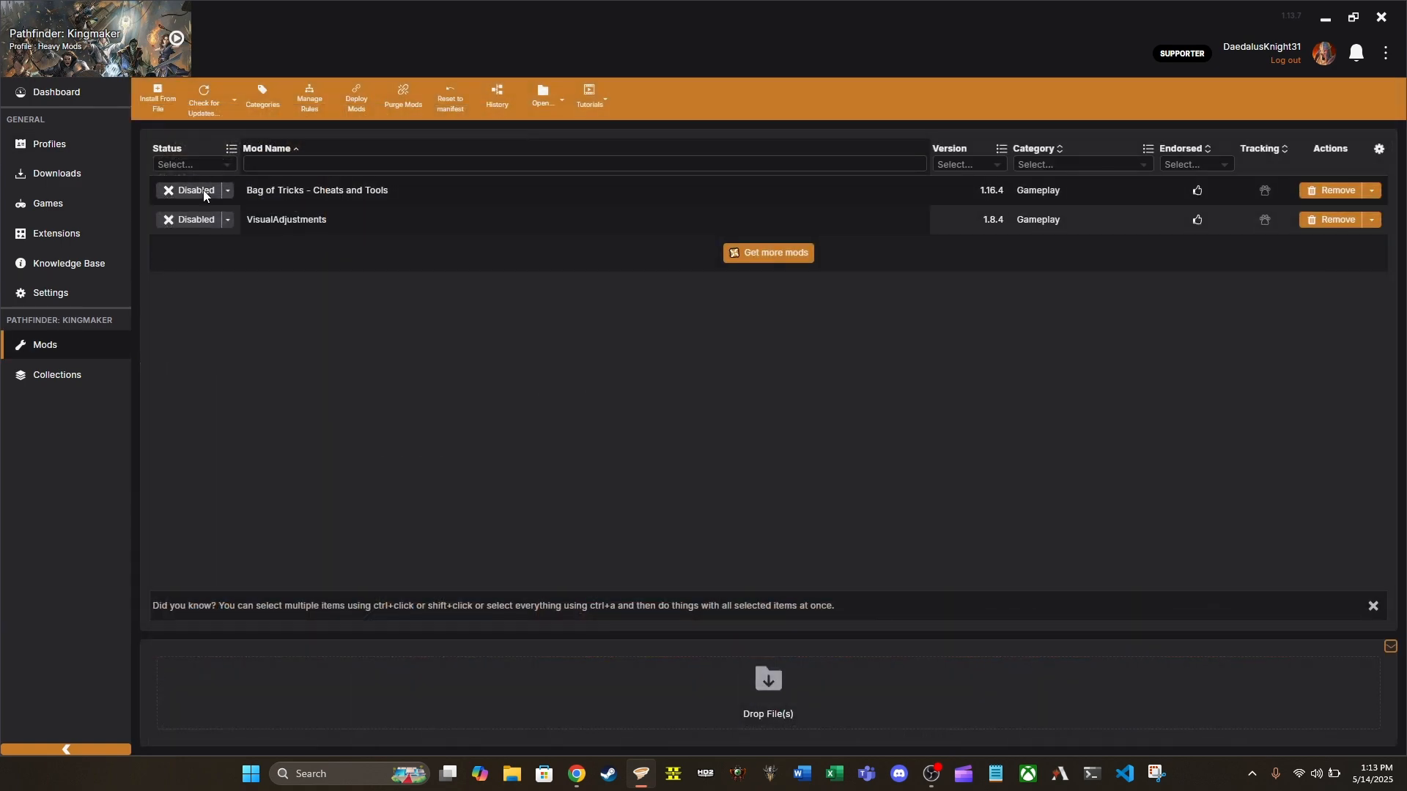
click(201, 191)
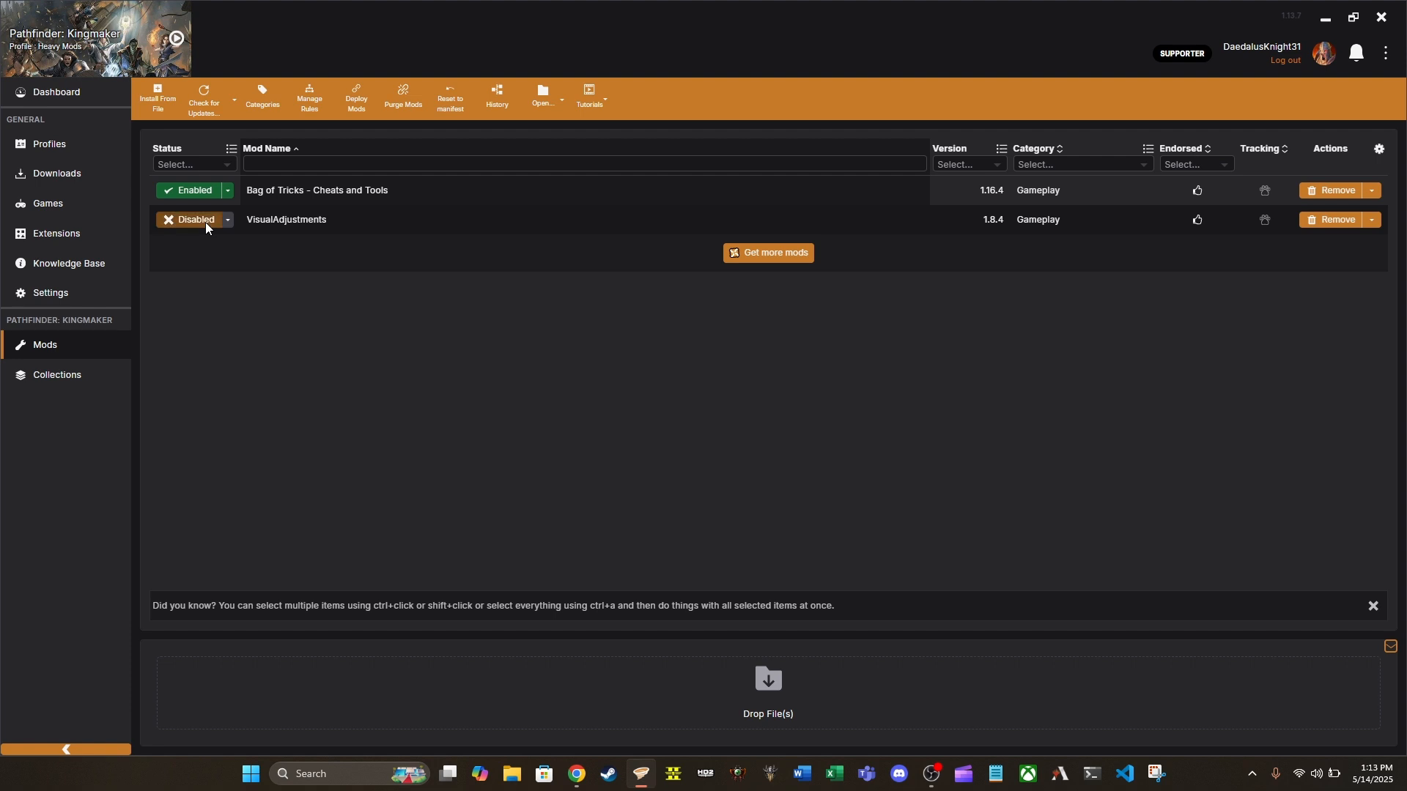
click(205, 222)
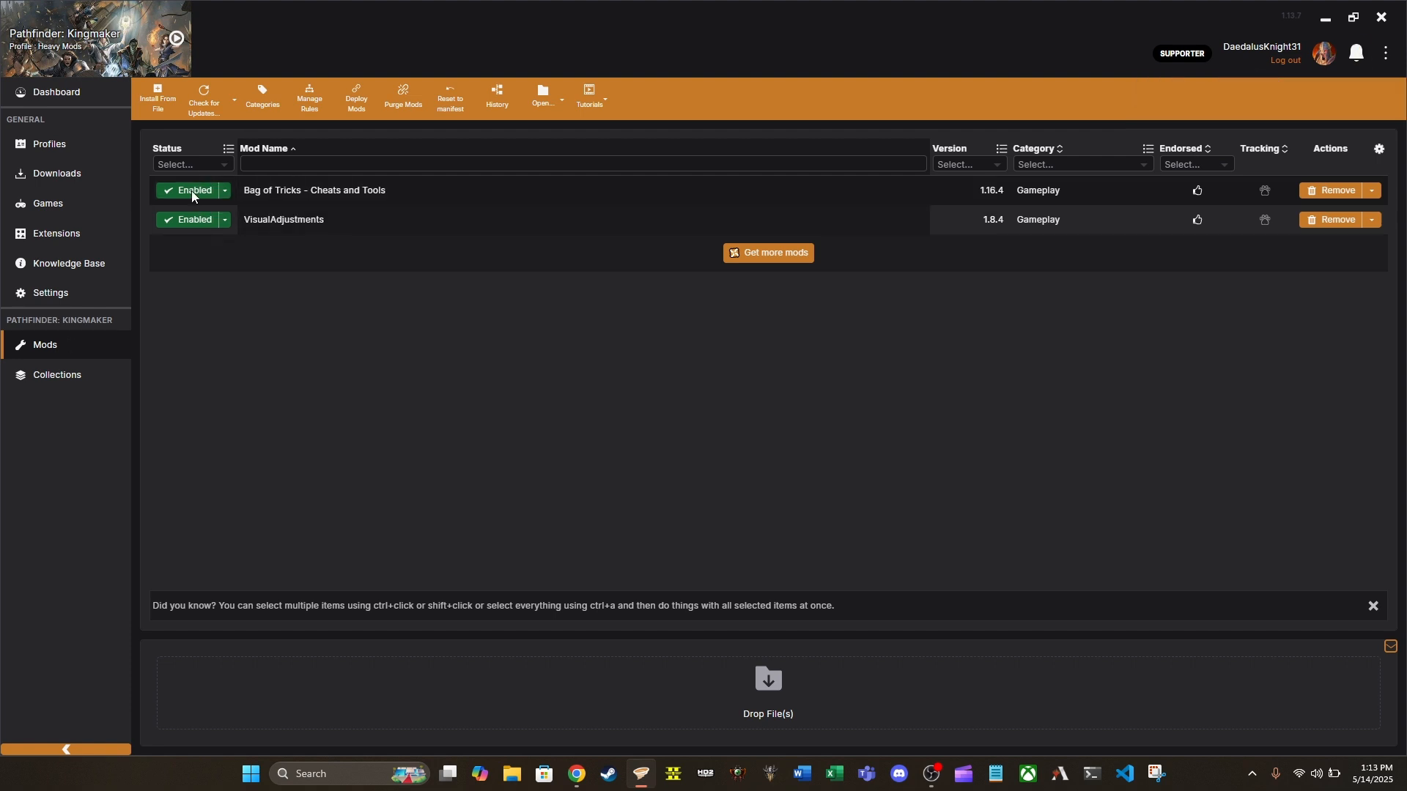
Switch to the Pathfinder: Kingmaker Vanilla profile and back to Heavy Mods, checking the mod list under each.
click(49, 145)
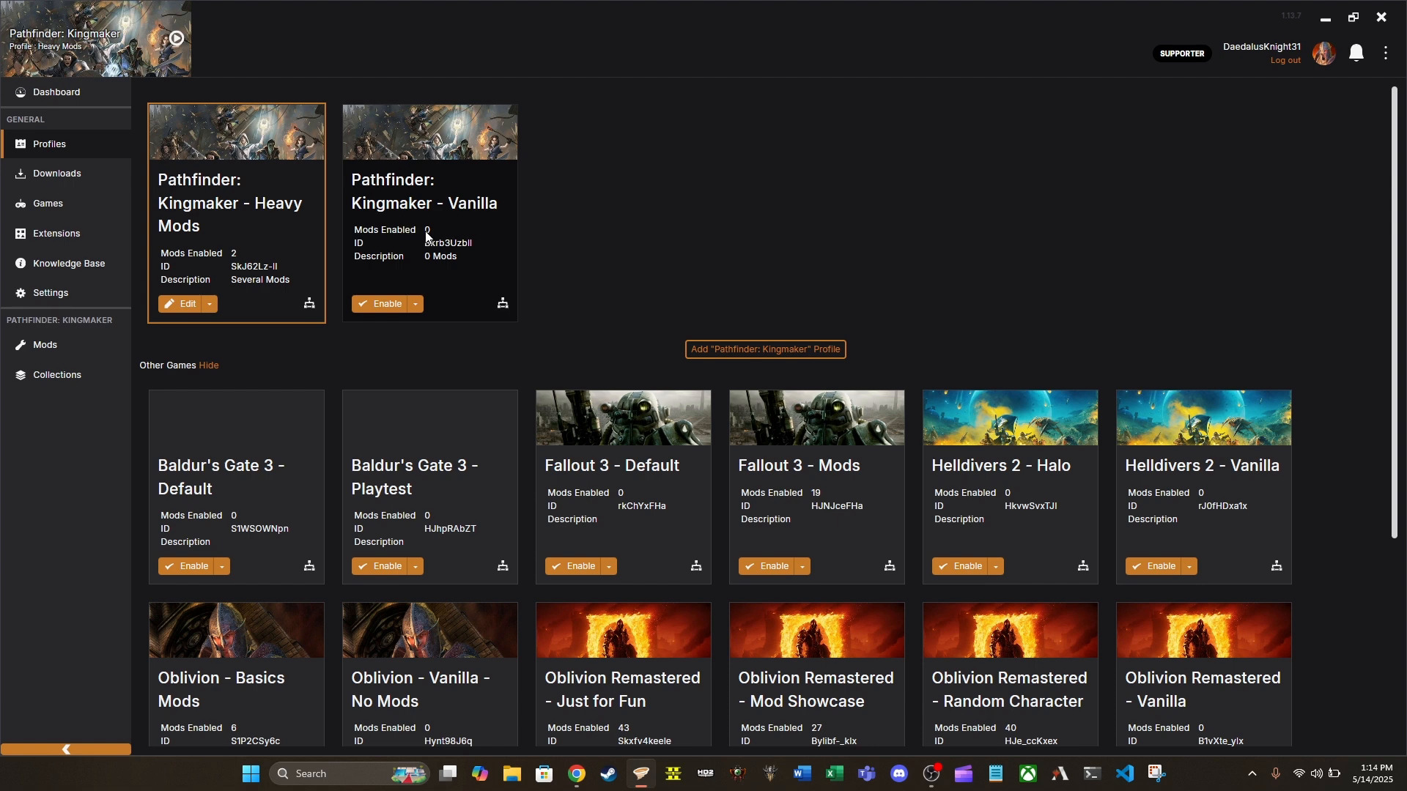
click(383, 304)
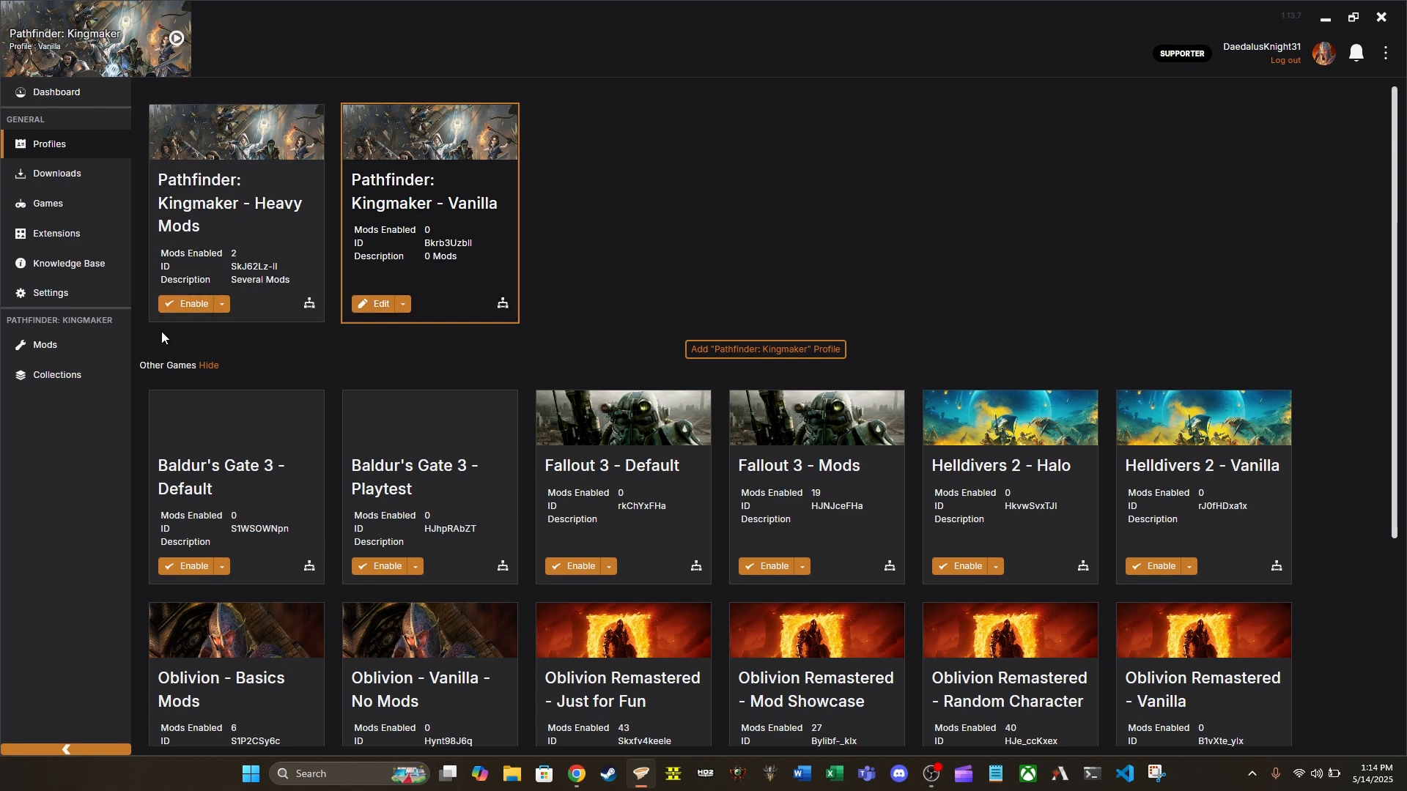
click(57, 348)
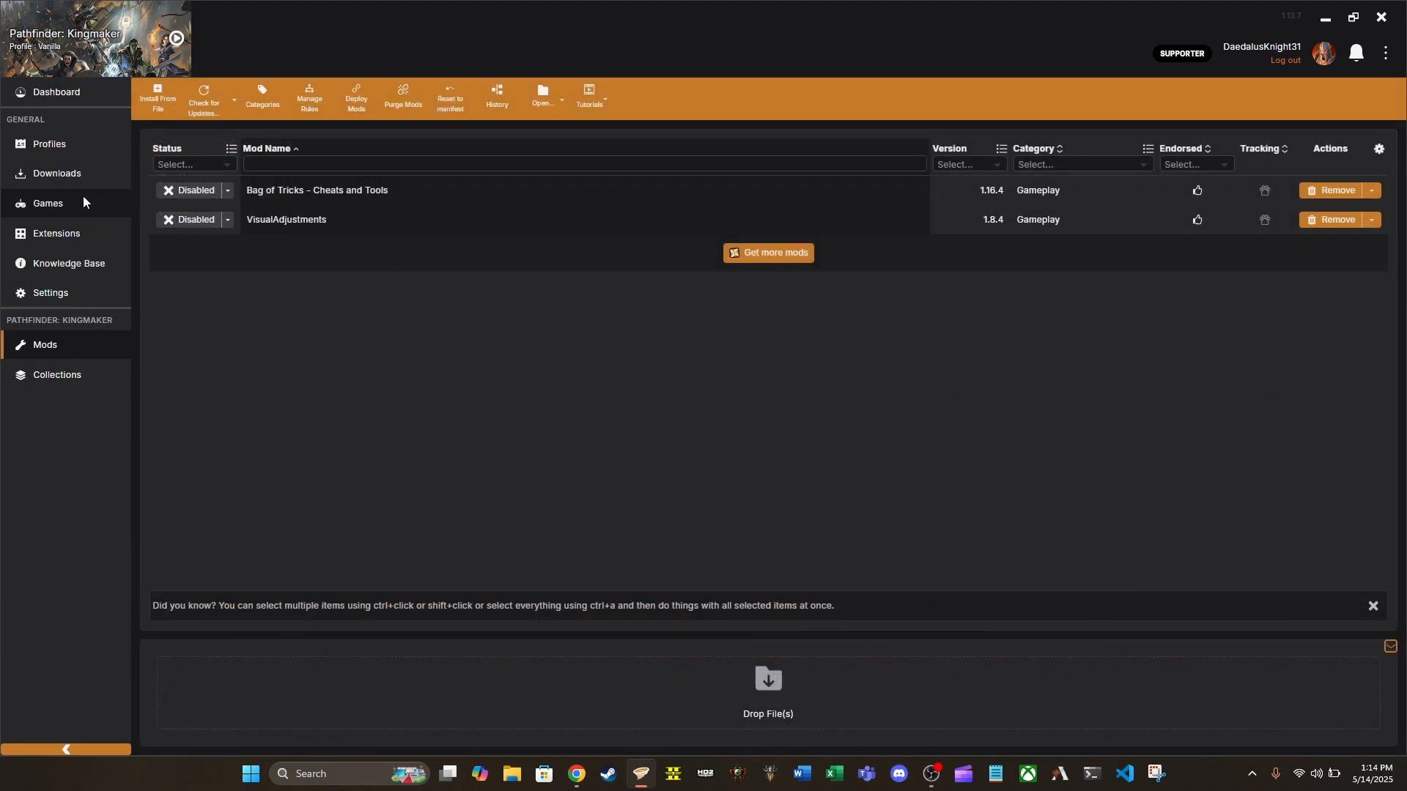
click(38, 150)
click(181, 306)
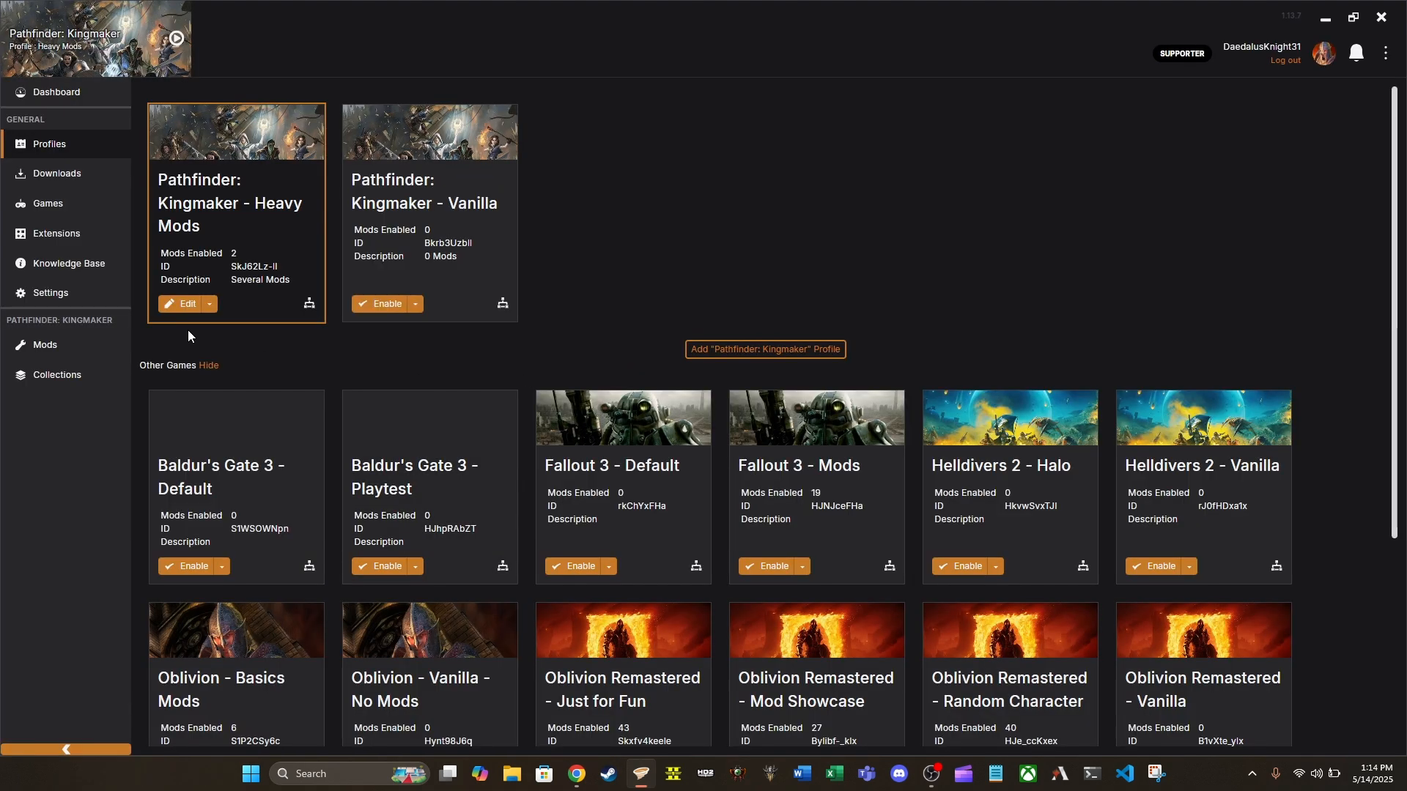
click(60, 347)
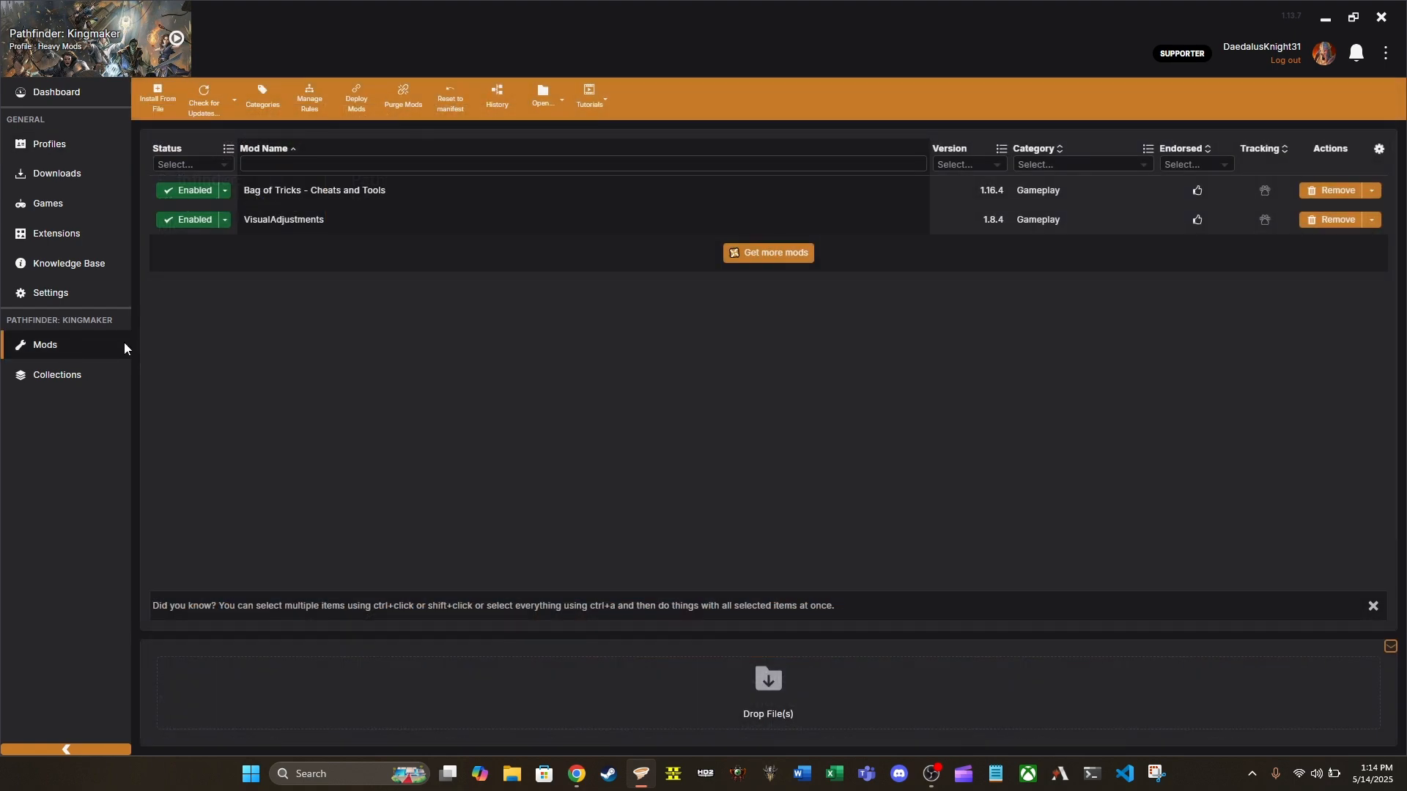
Clone the Pathfinder: Kingmaker Heavy Mods profile as "Heavy Mods 2" with the description "Several Mods. No Visual Upgrades.".
click(69, 146)
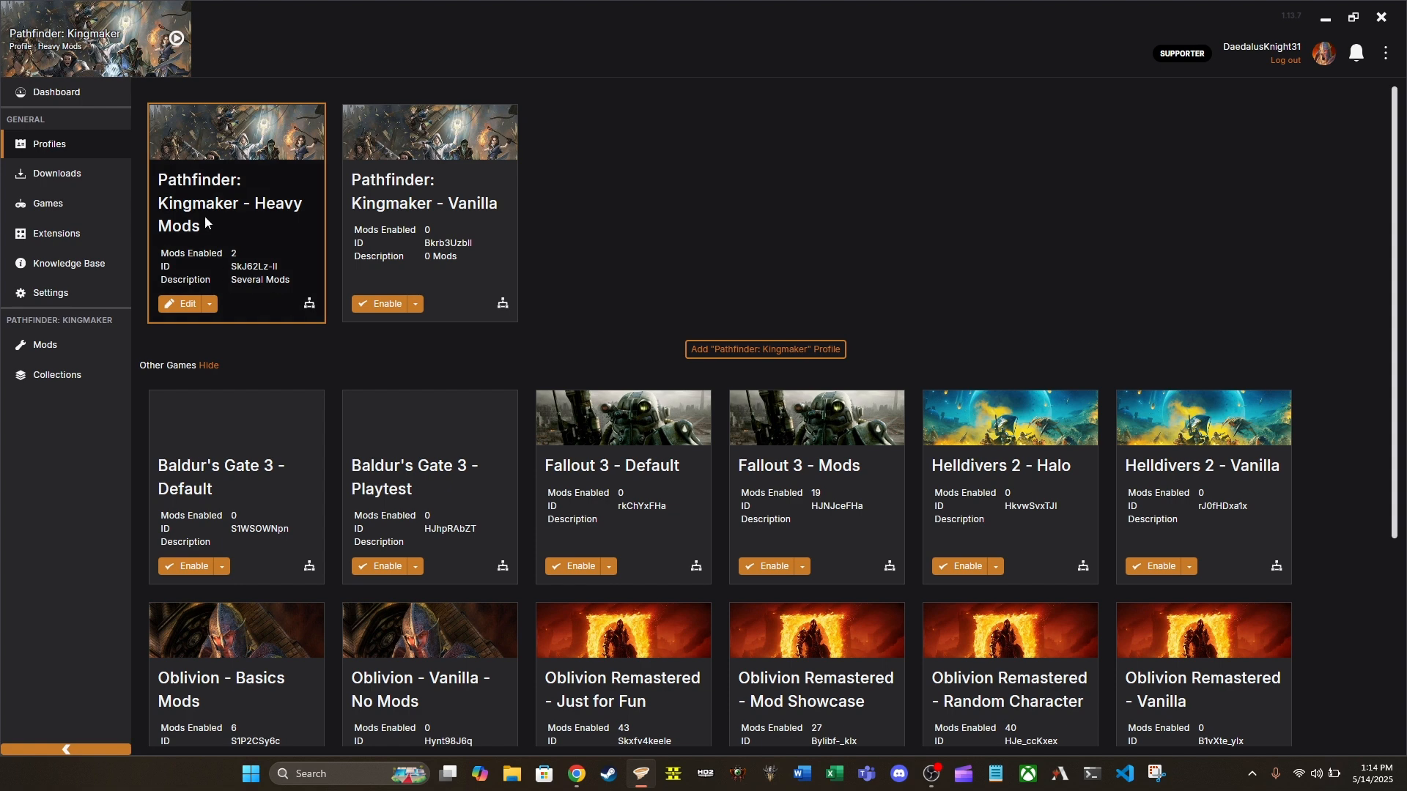
click(214, 307)
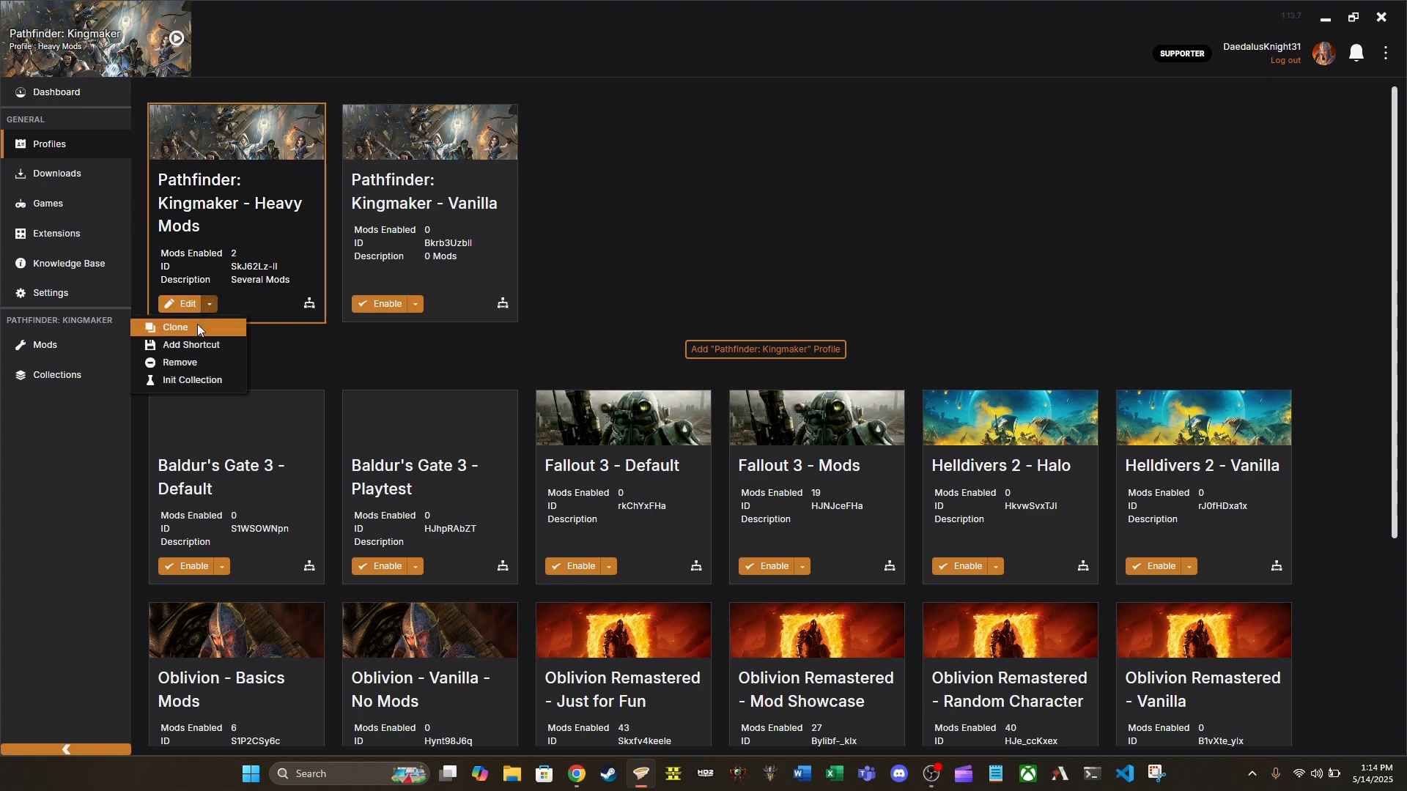
click(196, 326)
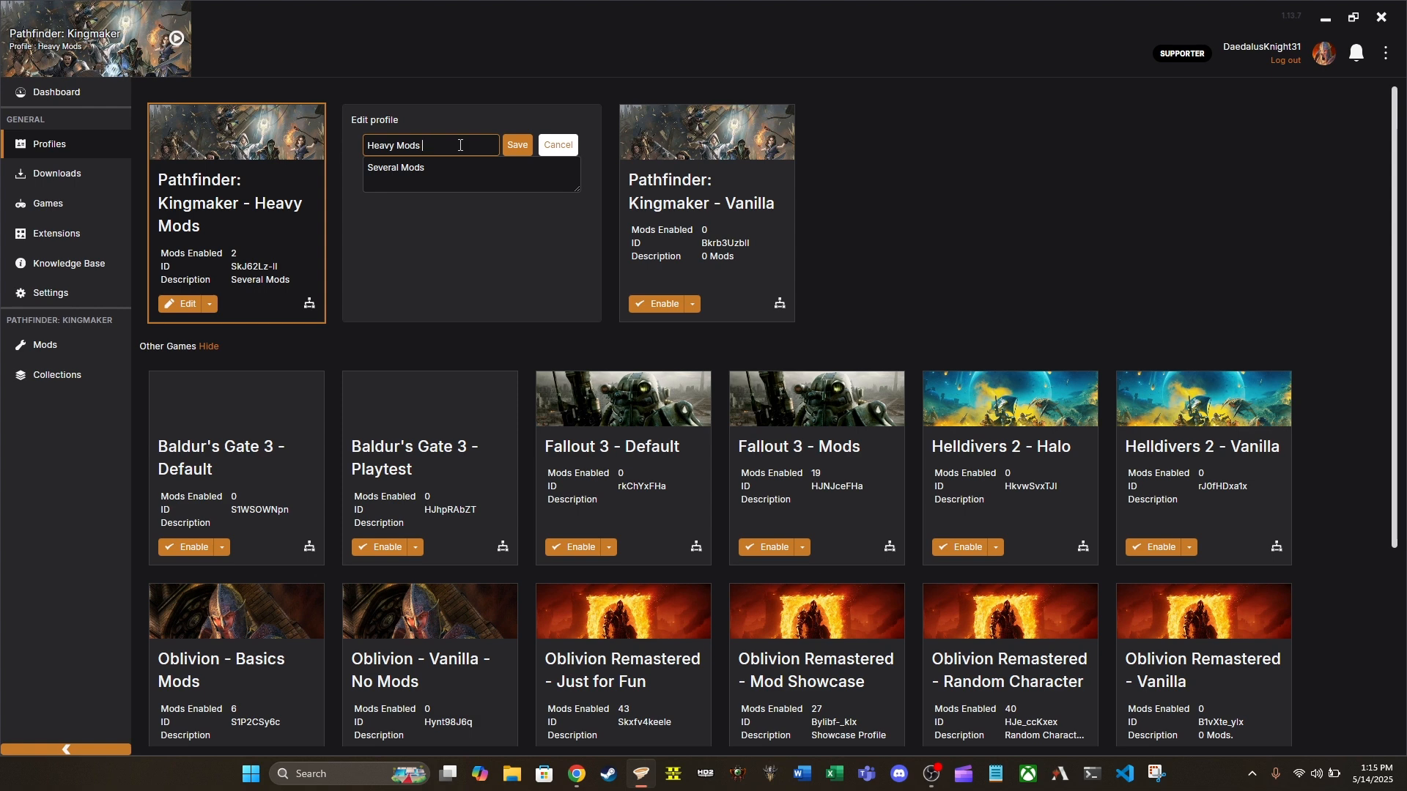
text(2)
click(466, 176)
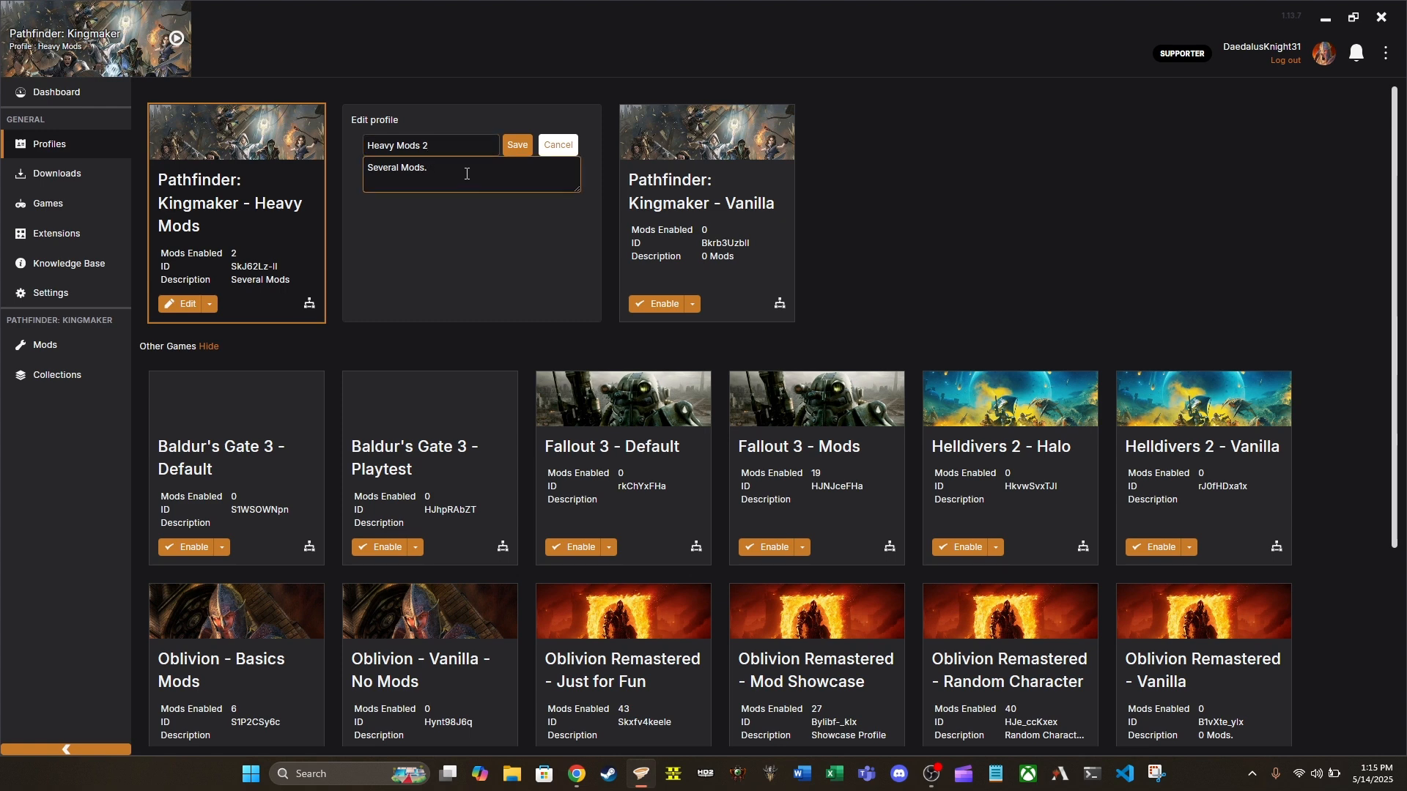
text(.  No Visual Upgrades.)
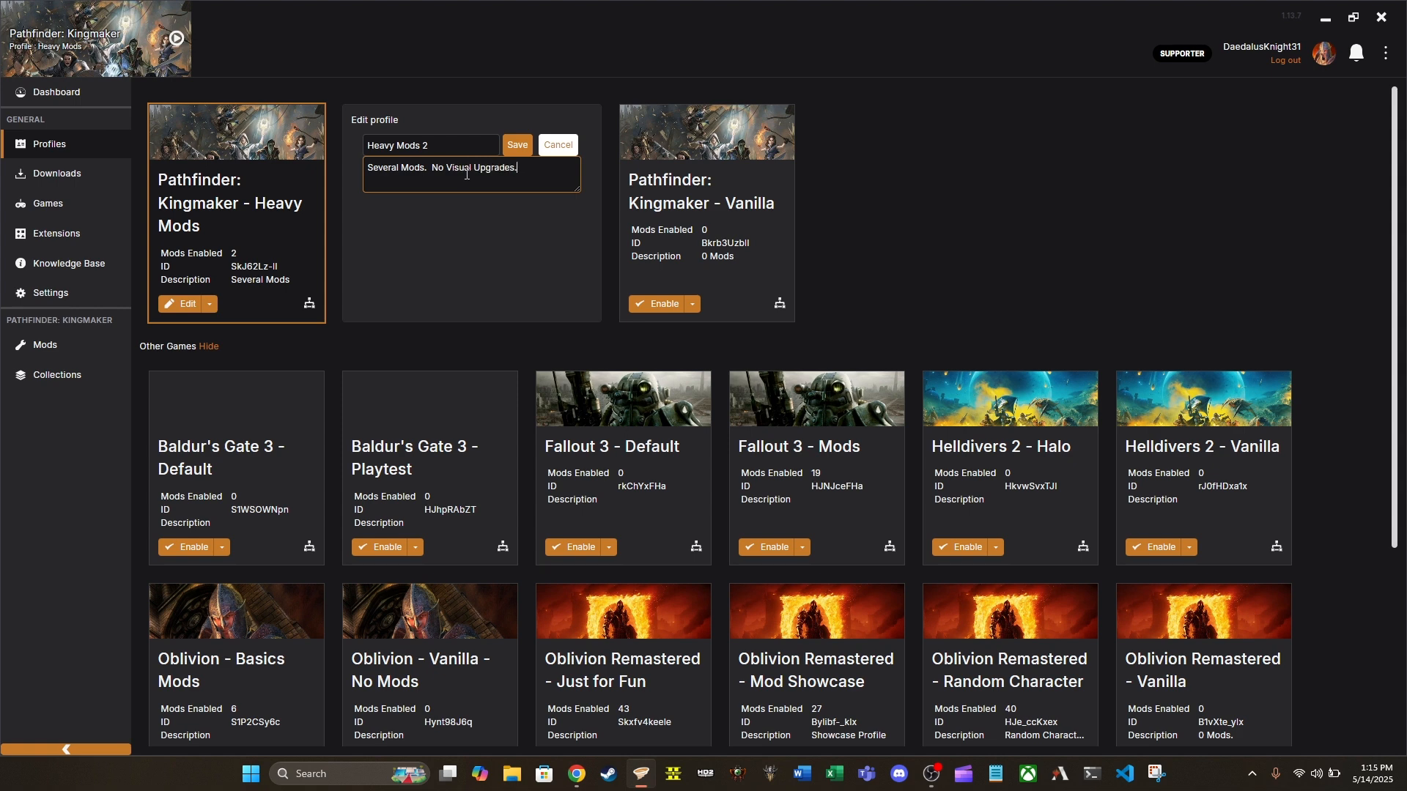
click(516, 145)
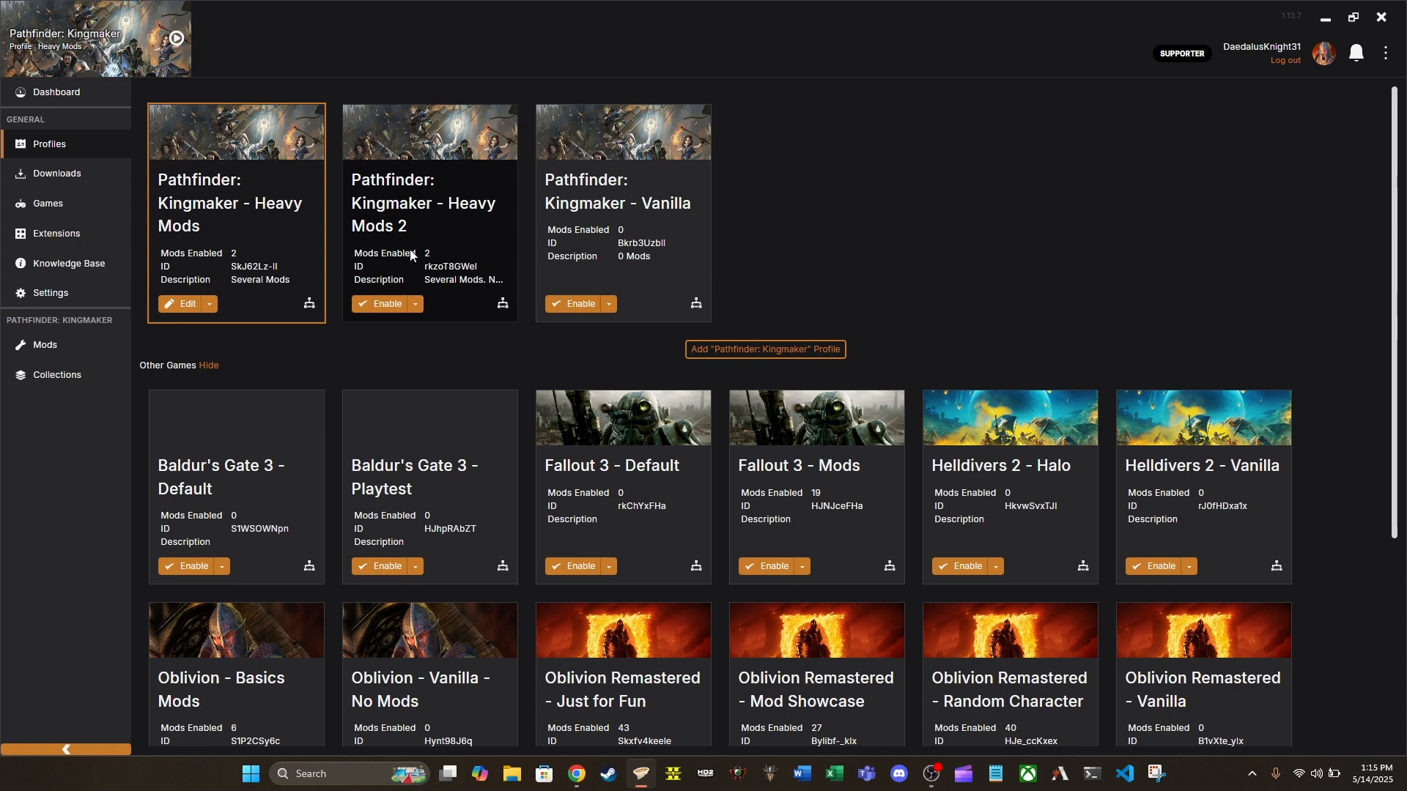
Activate the Heavy Mods 2 profile and disable the VisualAdjustments mod in it.
click(393, 301)
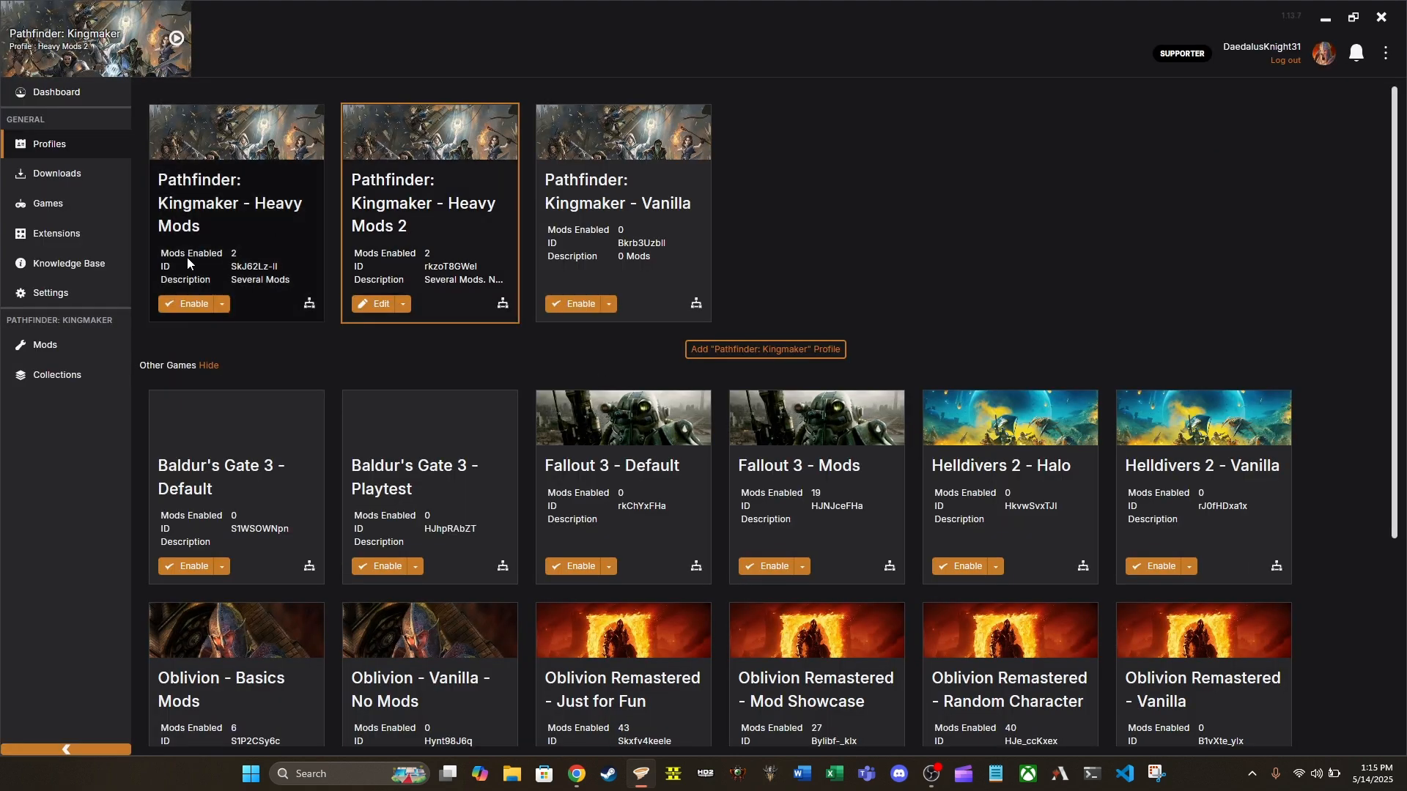
click(59, 344)
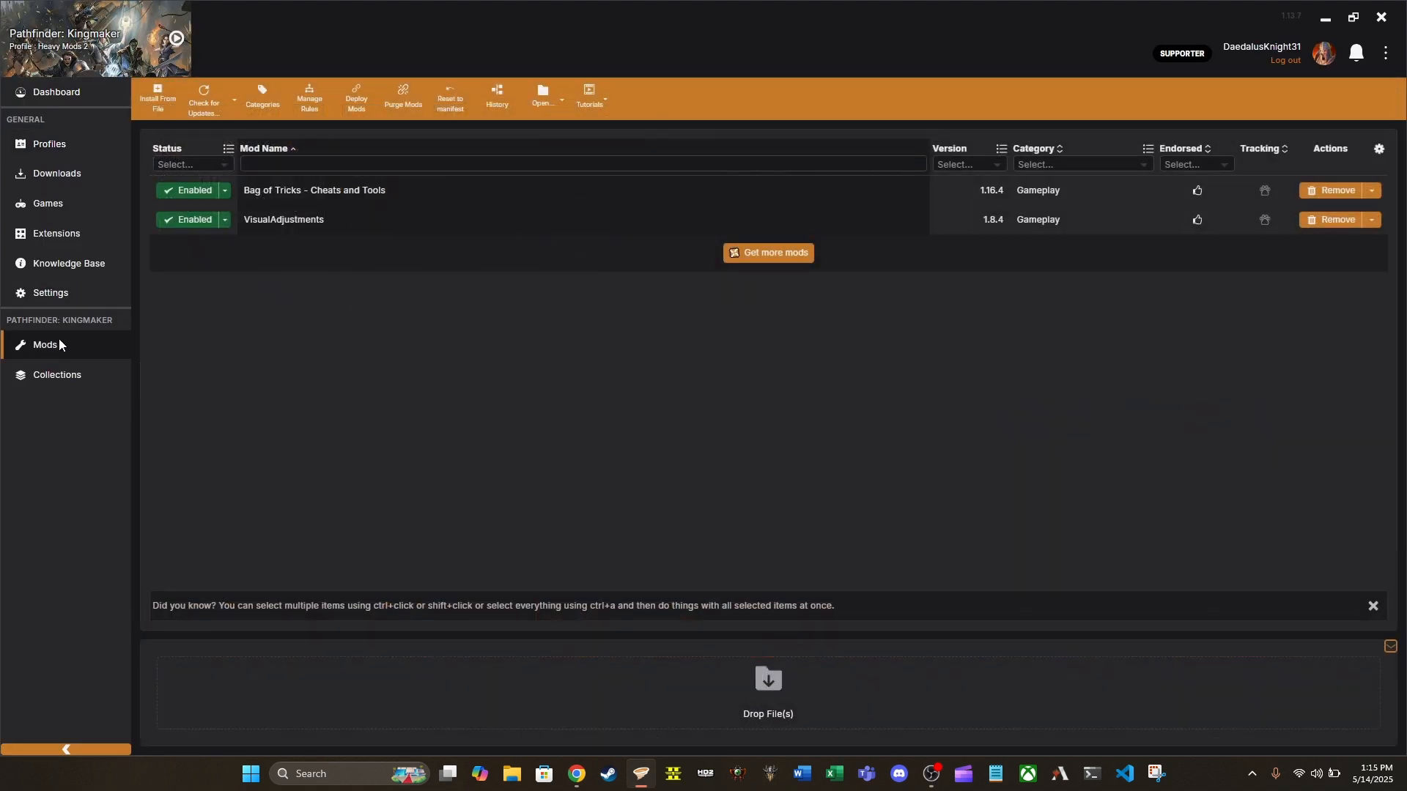
click(194, 222)
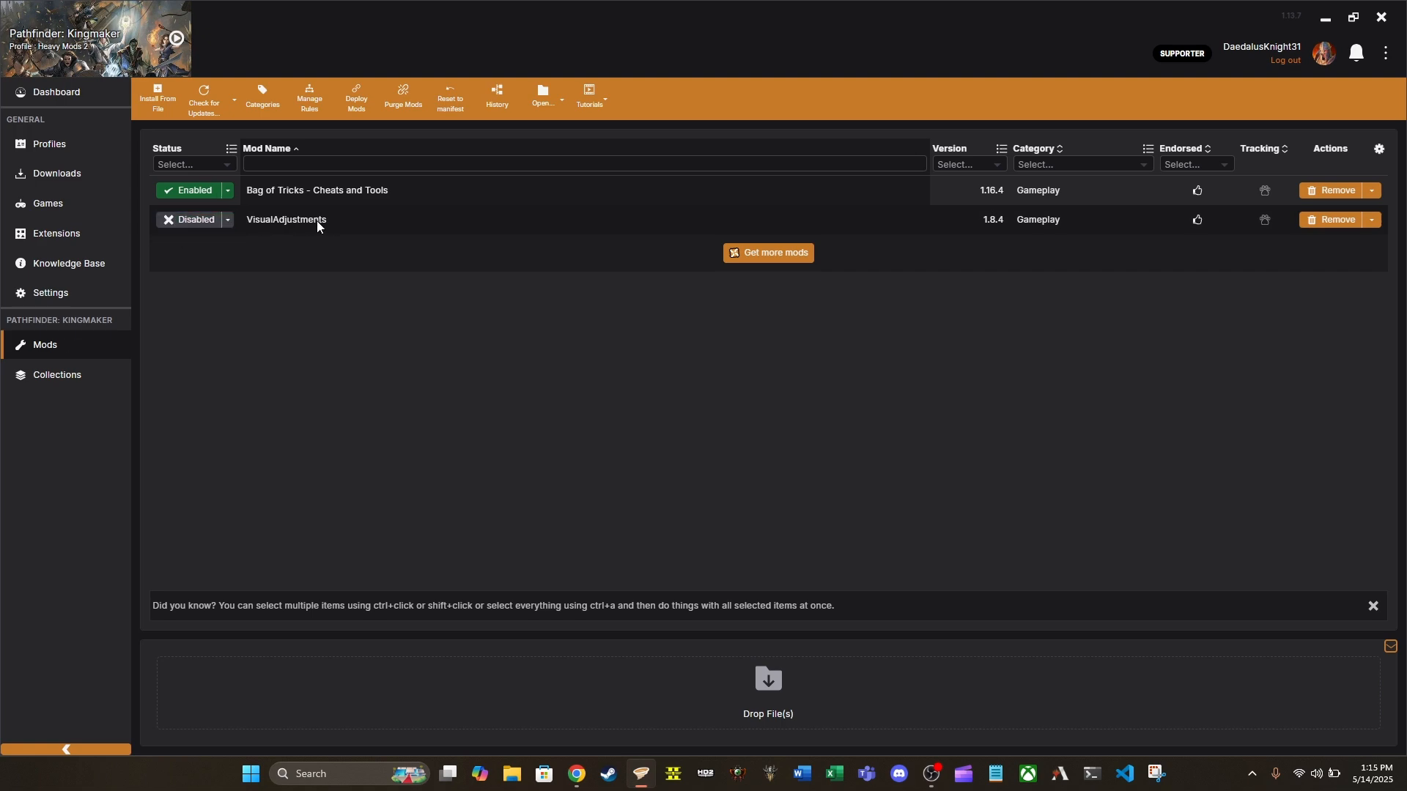
Review the profile overview for Pathfinder: Kingmaker and the other managed games.
click(76, 148)
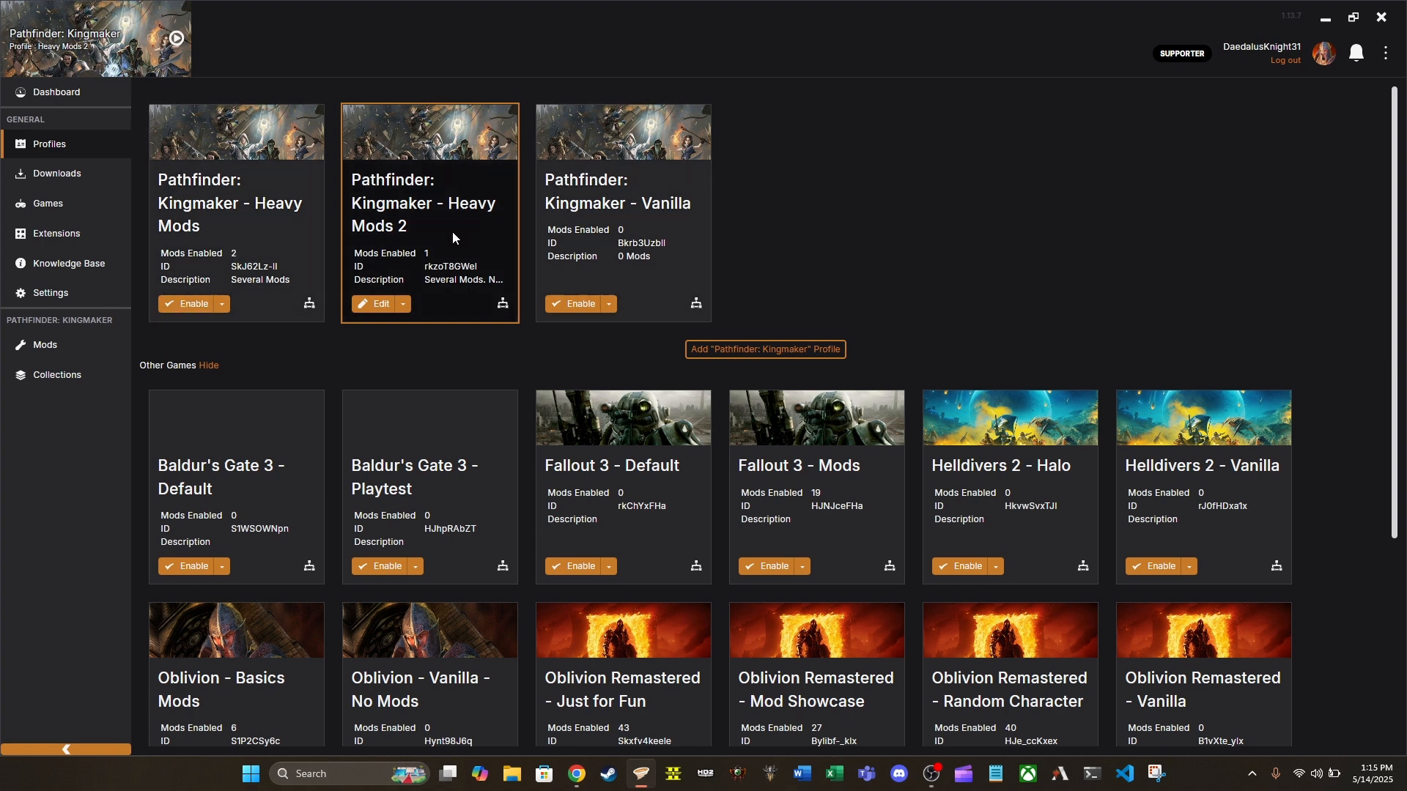
scroll(494, 336, down, 5)
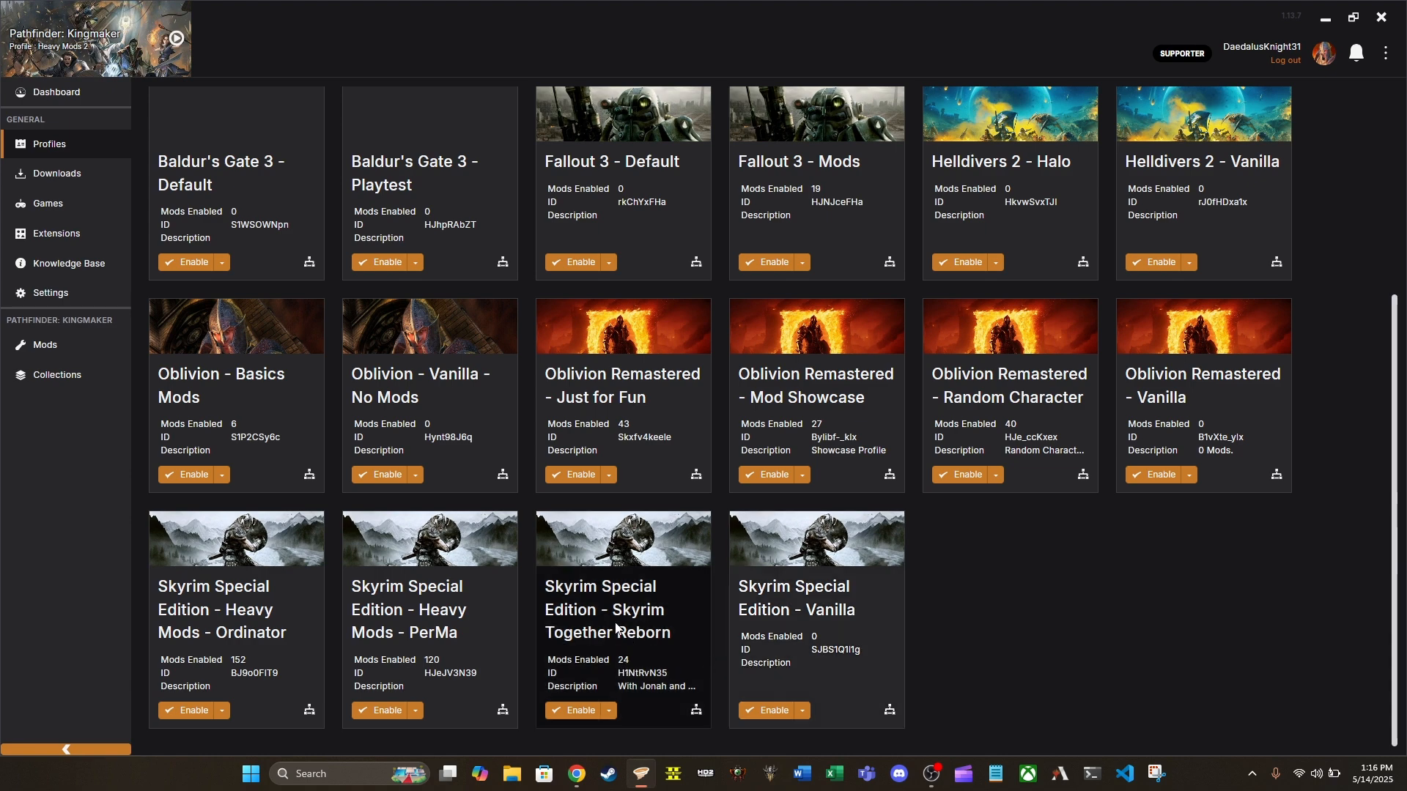
scroll(616, 629, up, 4)
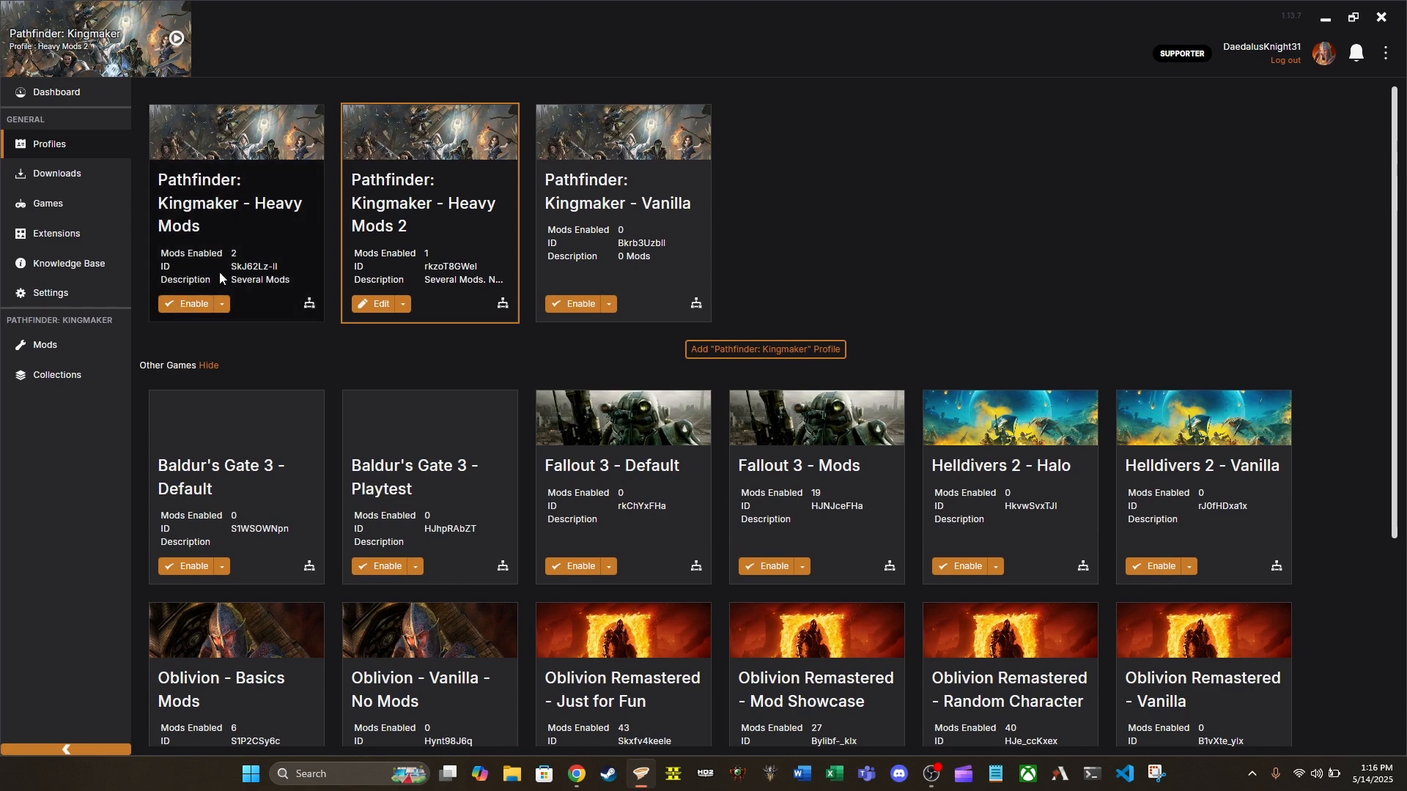
Switch between the Pathfinder: Kingmaker Heavy Mods, Heavy Mods 2 and Vanilla profiles, comparing the enabled mods under each.
click(75, 348)
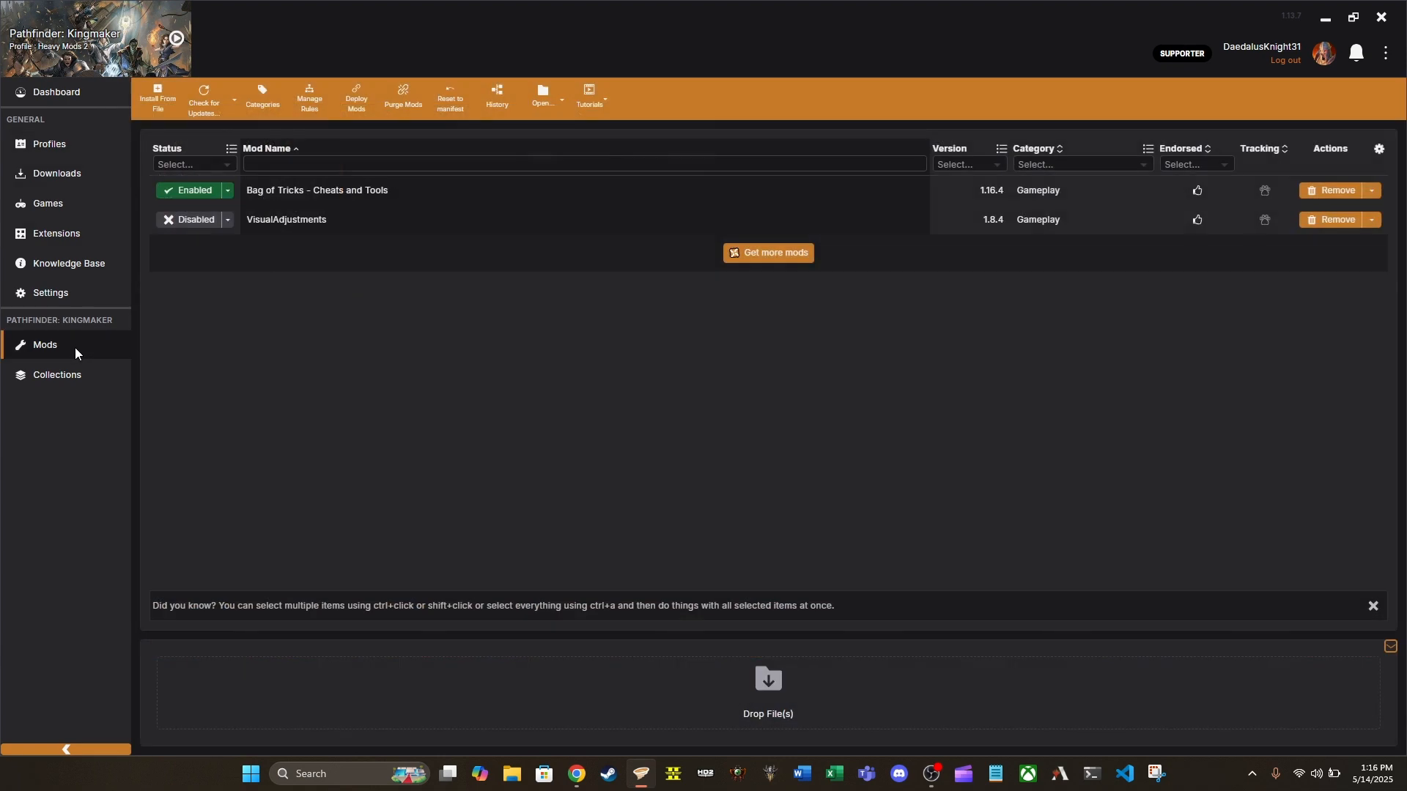
click(76, 143)
click(187, 300)
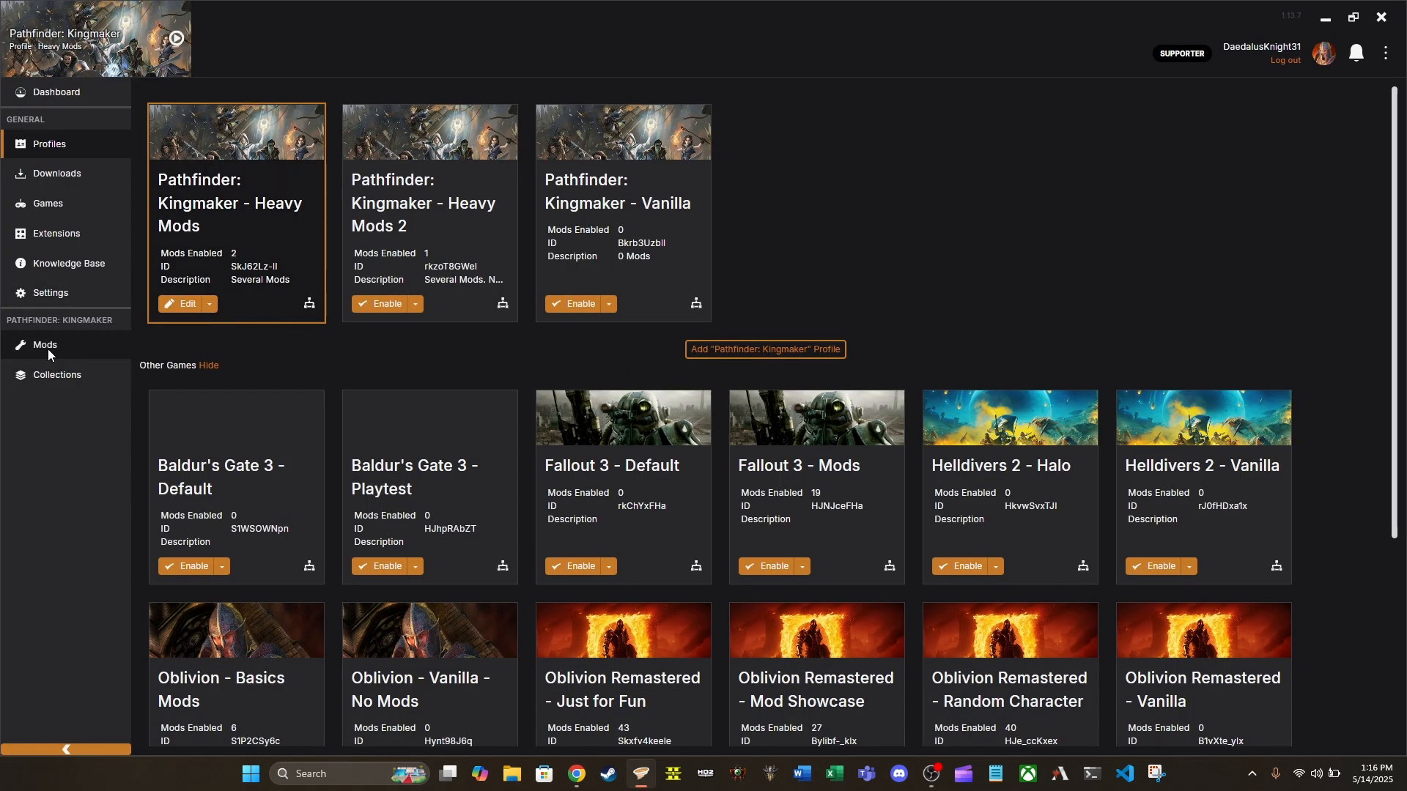
click(47, 349)
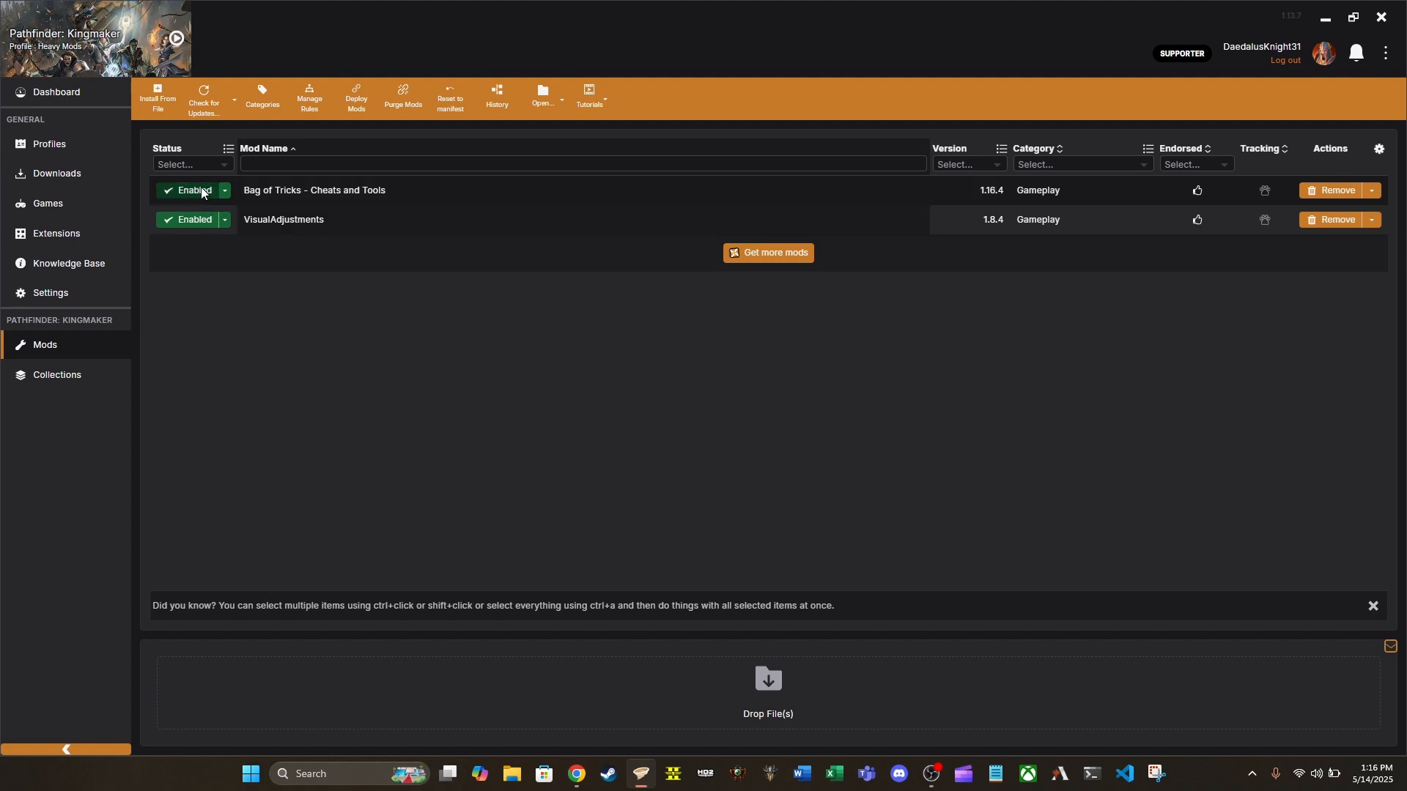
click(72, 139)
click(372, 303)
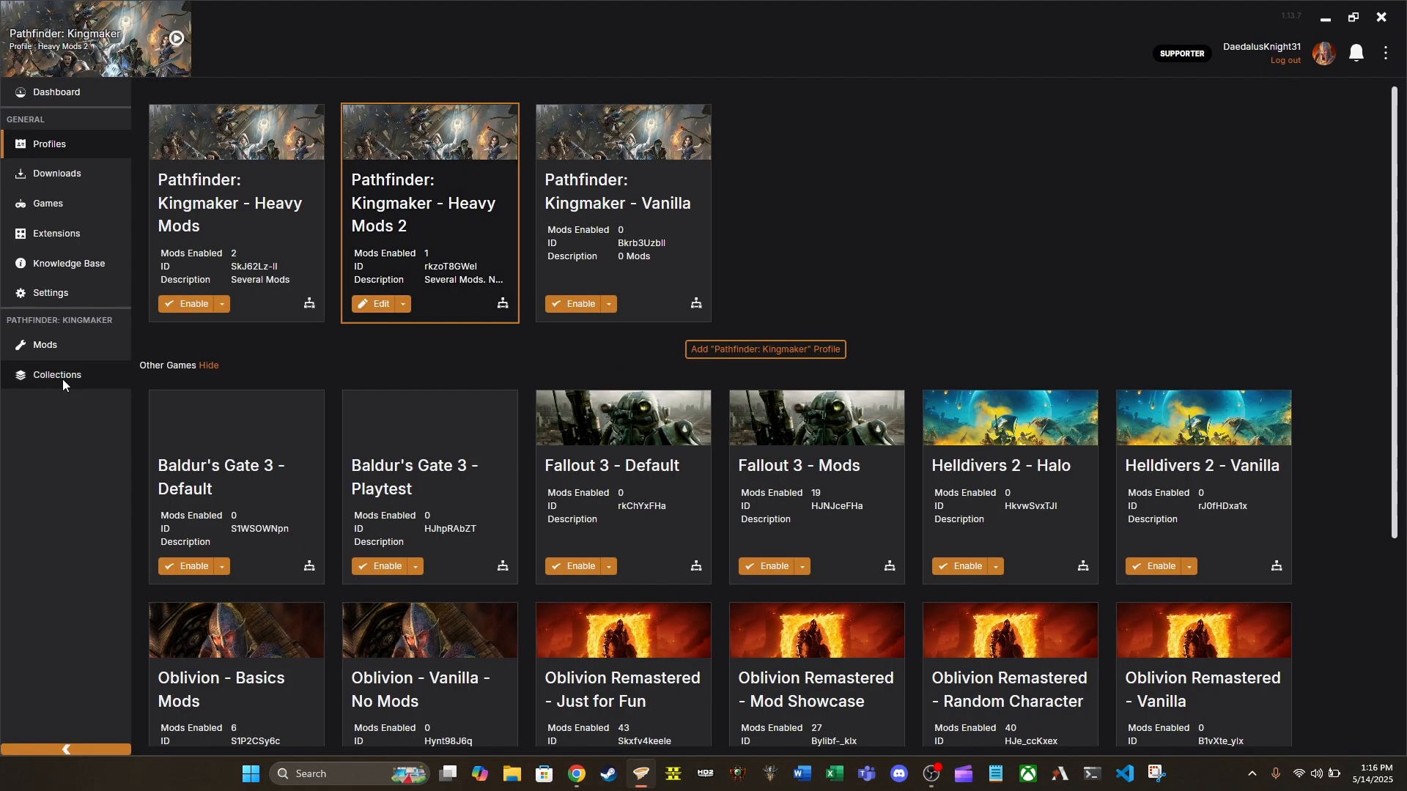
click(52, 343)
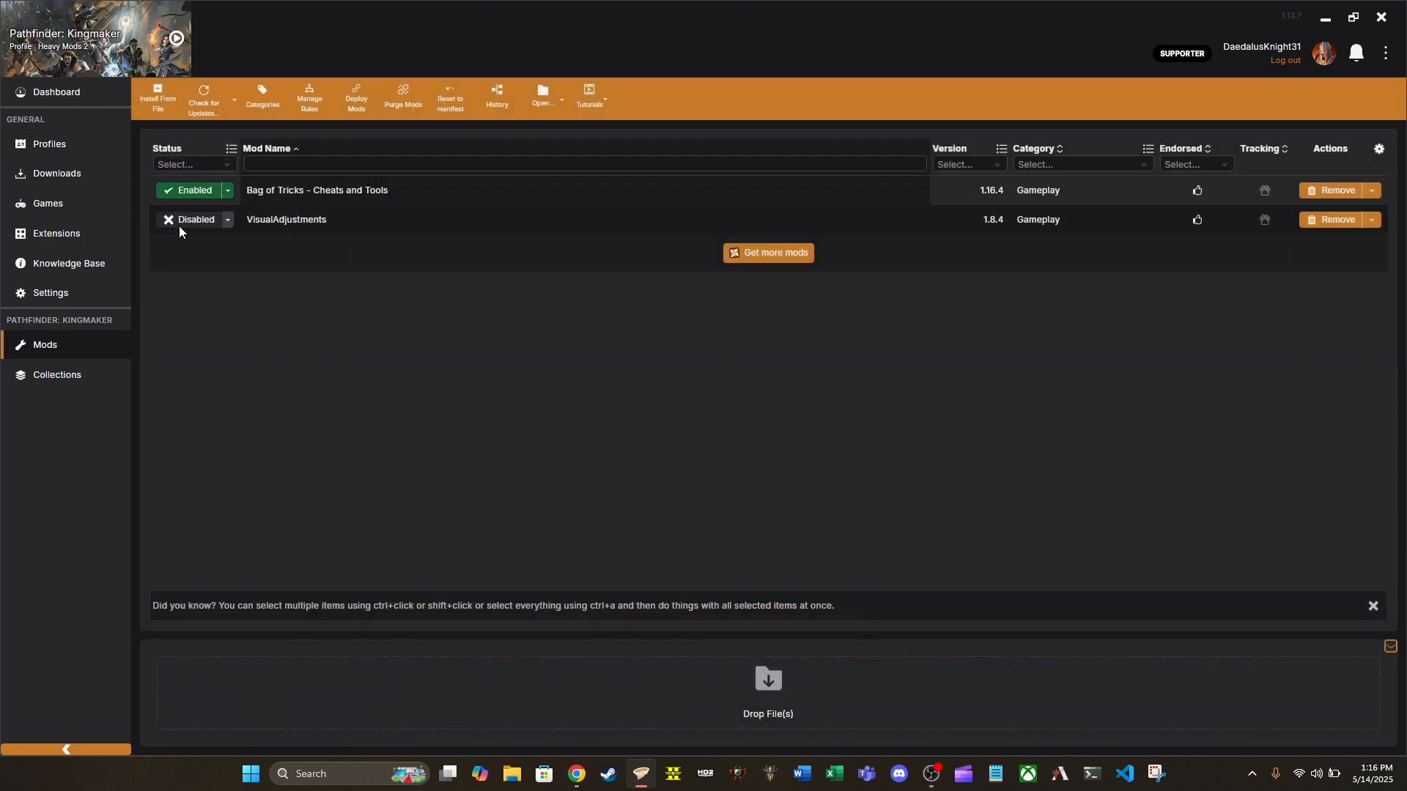
click(40, 150)
click(579, 302)
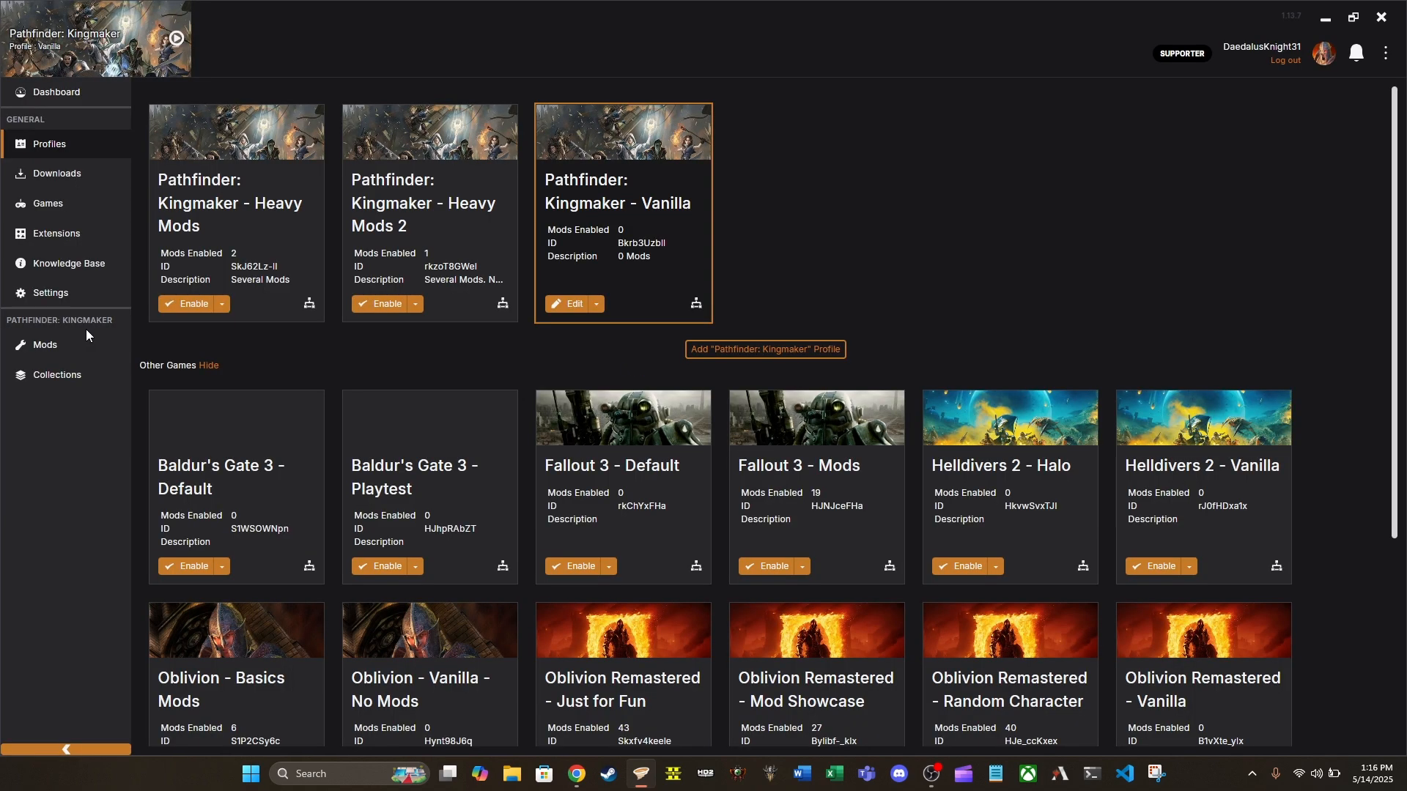
click(52, 344)
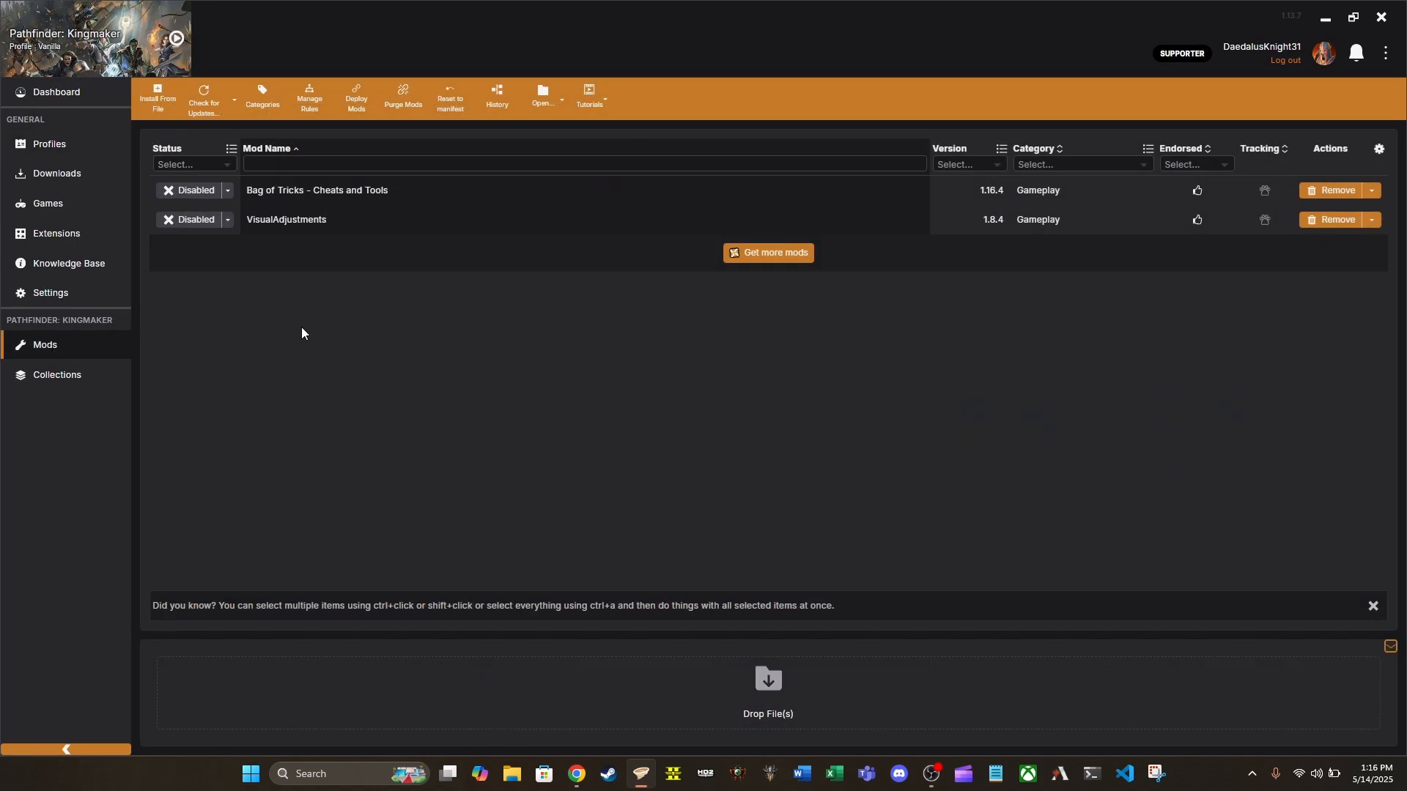
Activate the Pathfinder: Kingmaker Heavy Mods profile and permanently remove the Heavy Mods 2 profile.
click(67, 151)
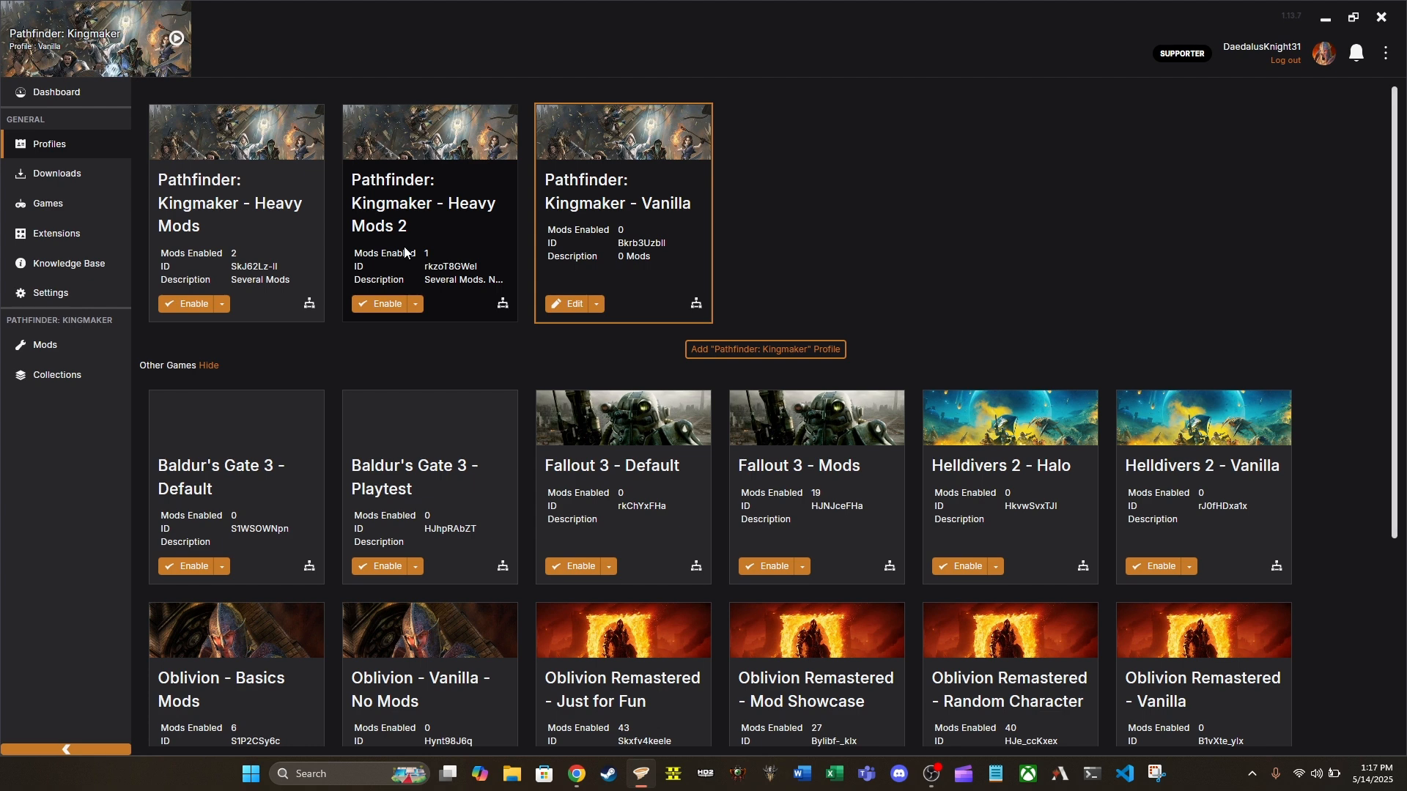
click(193, 301)
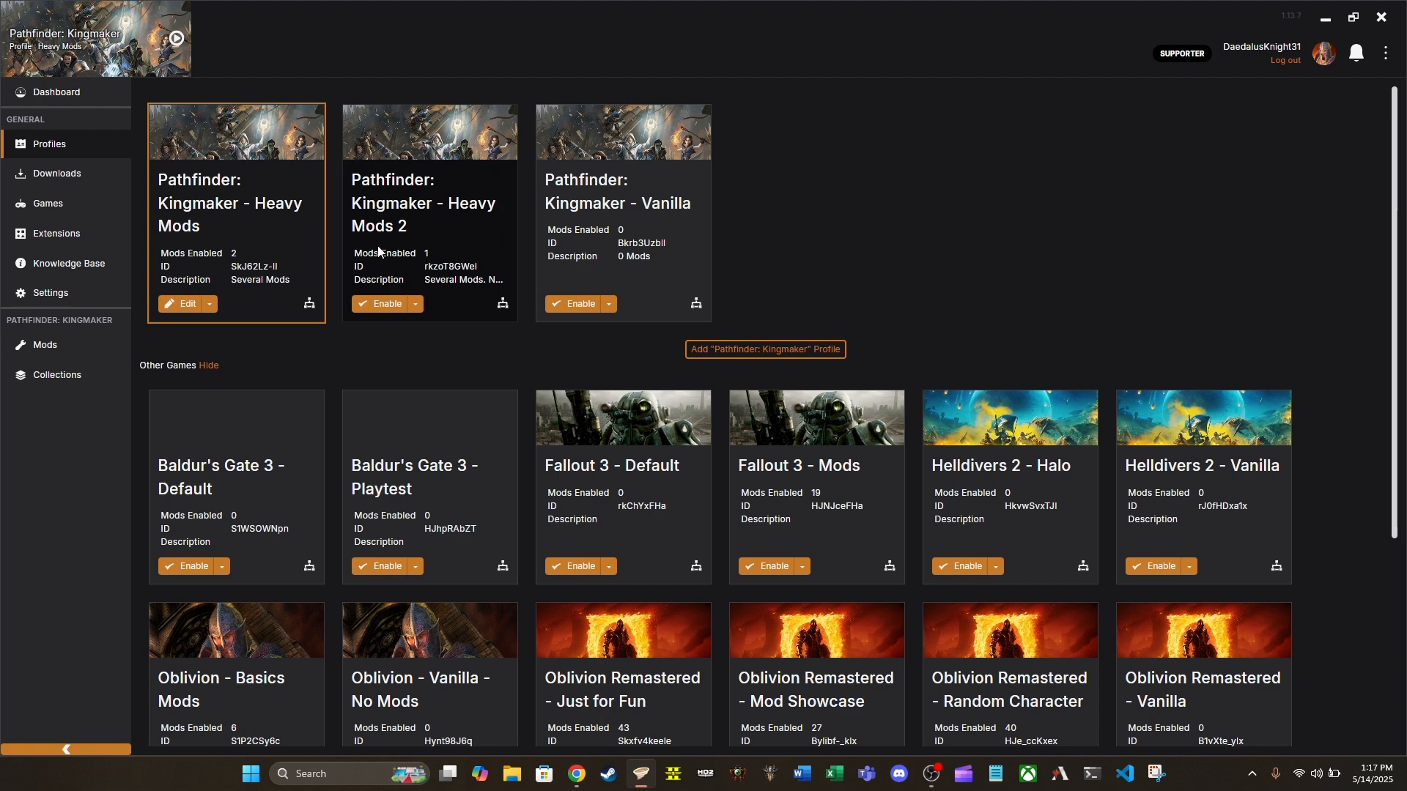
click(414, 304)
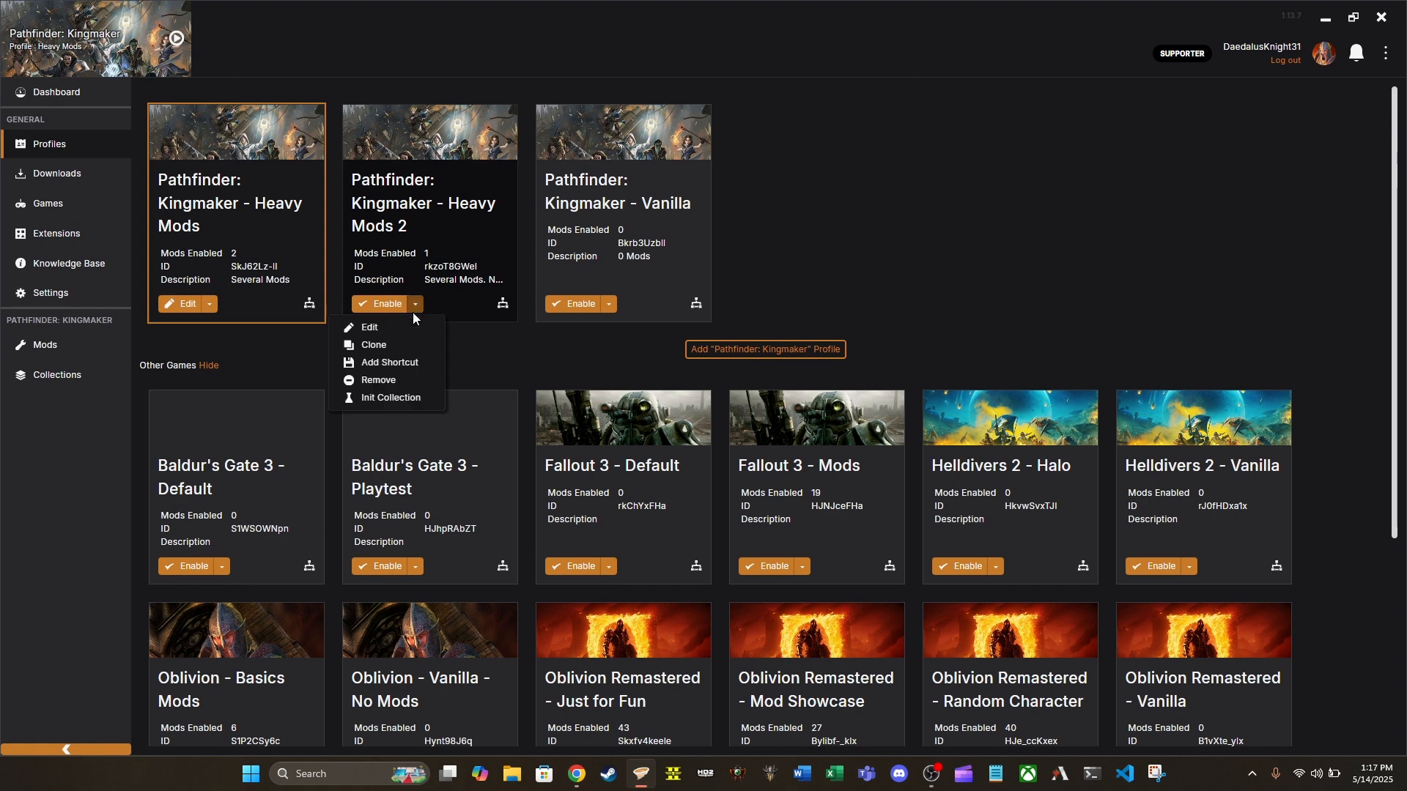
click(369, 380)
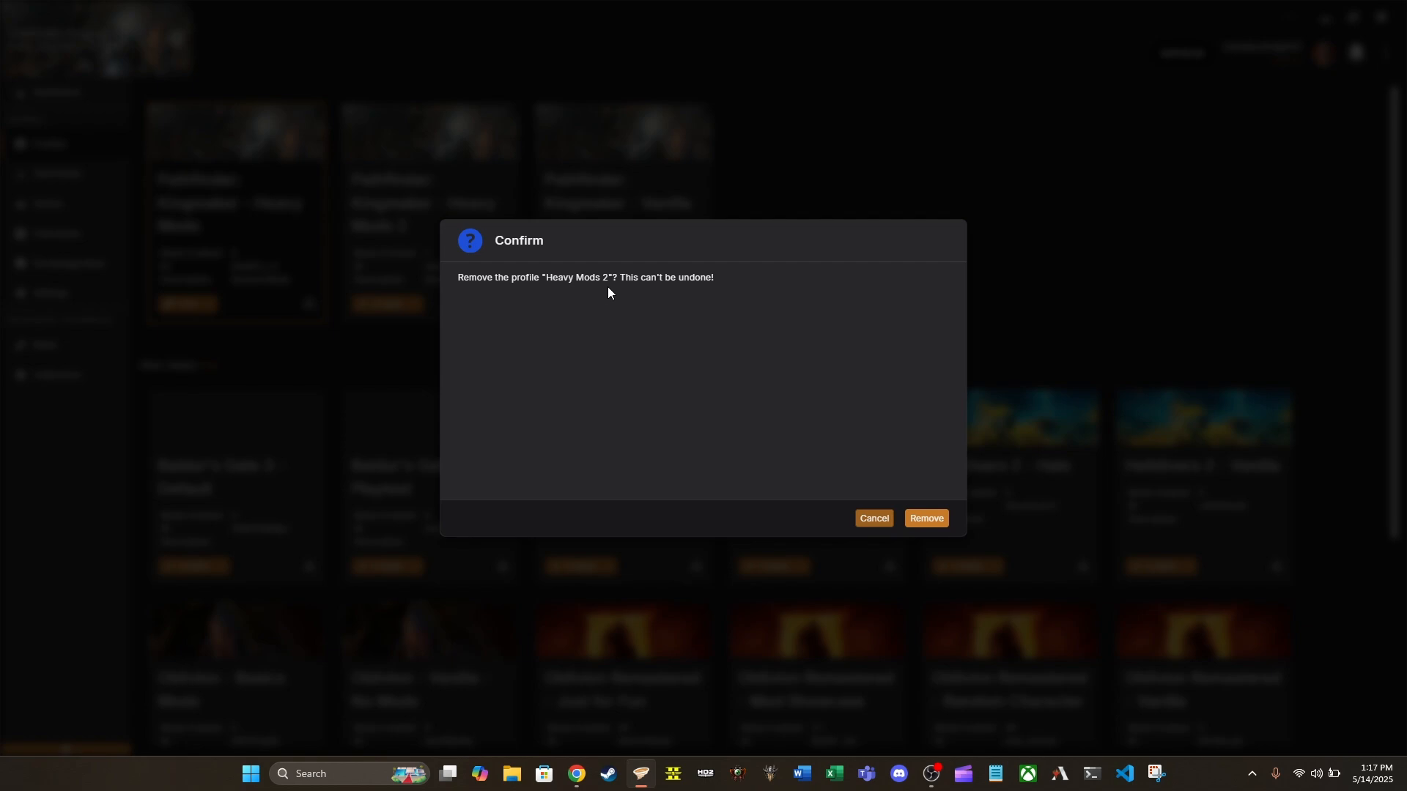
click(926, 518)
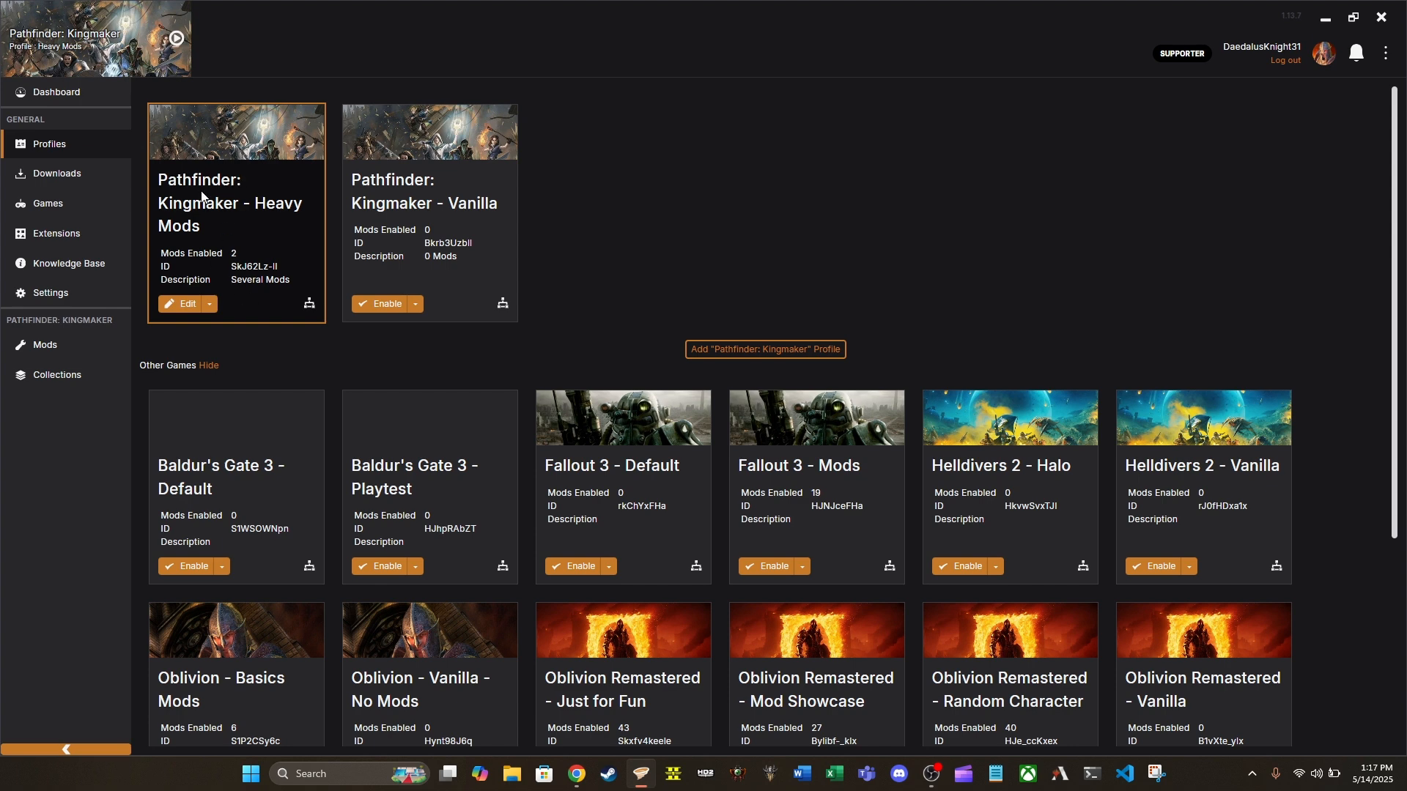
Remove the currently active Pathfinder: Kingmaker Heavy Mods profile and confirm its removal.
click(208, 307)
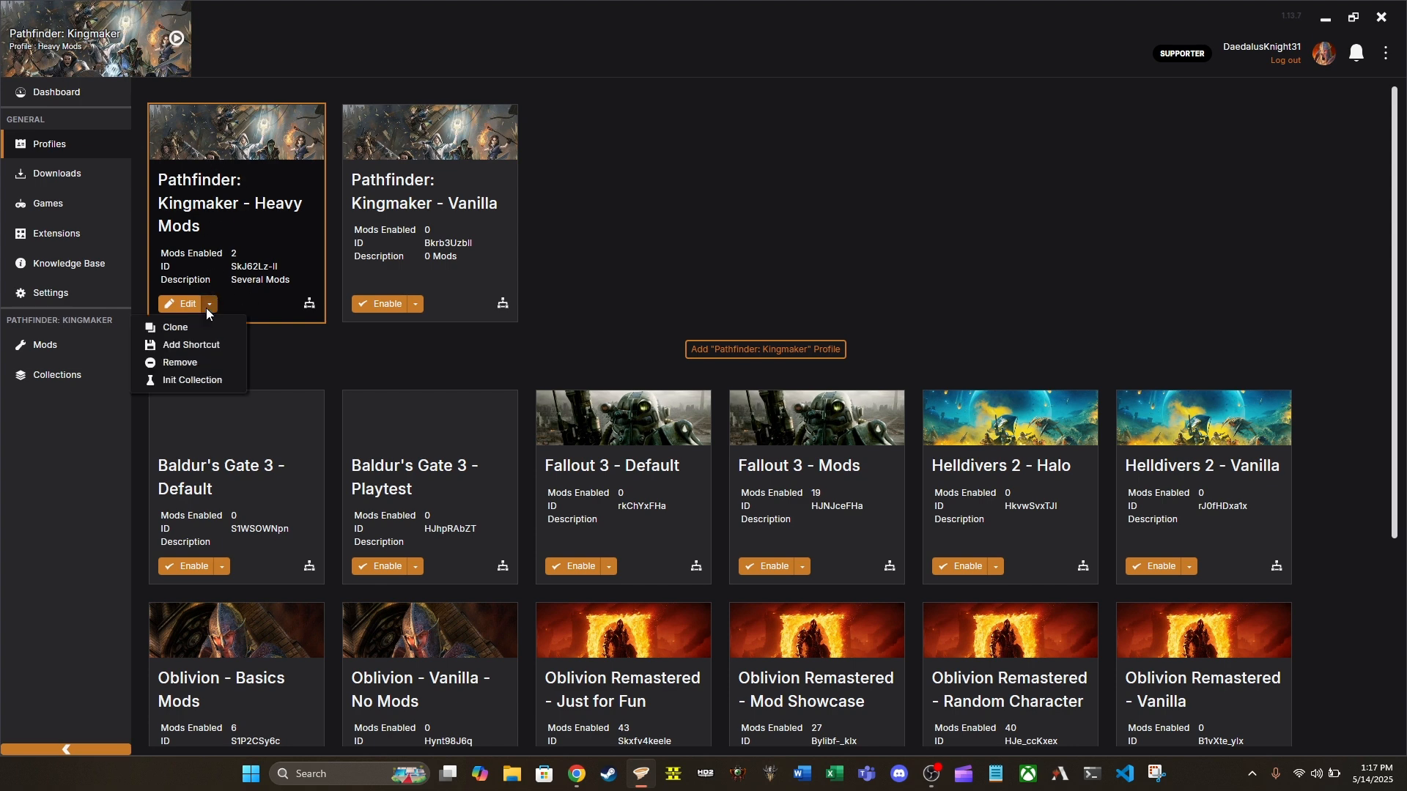
click(200, 363)
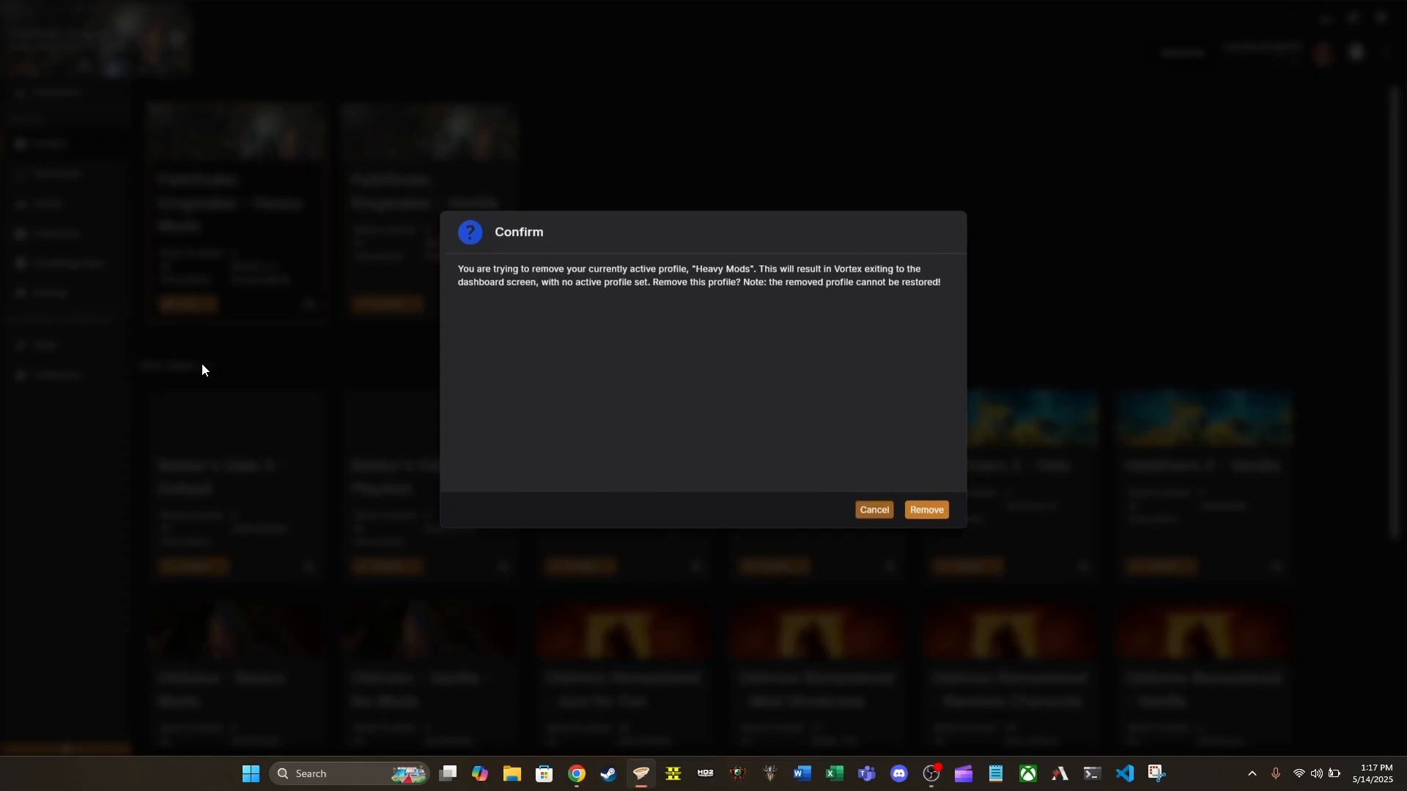
click(935, 513)
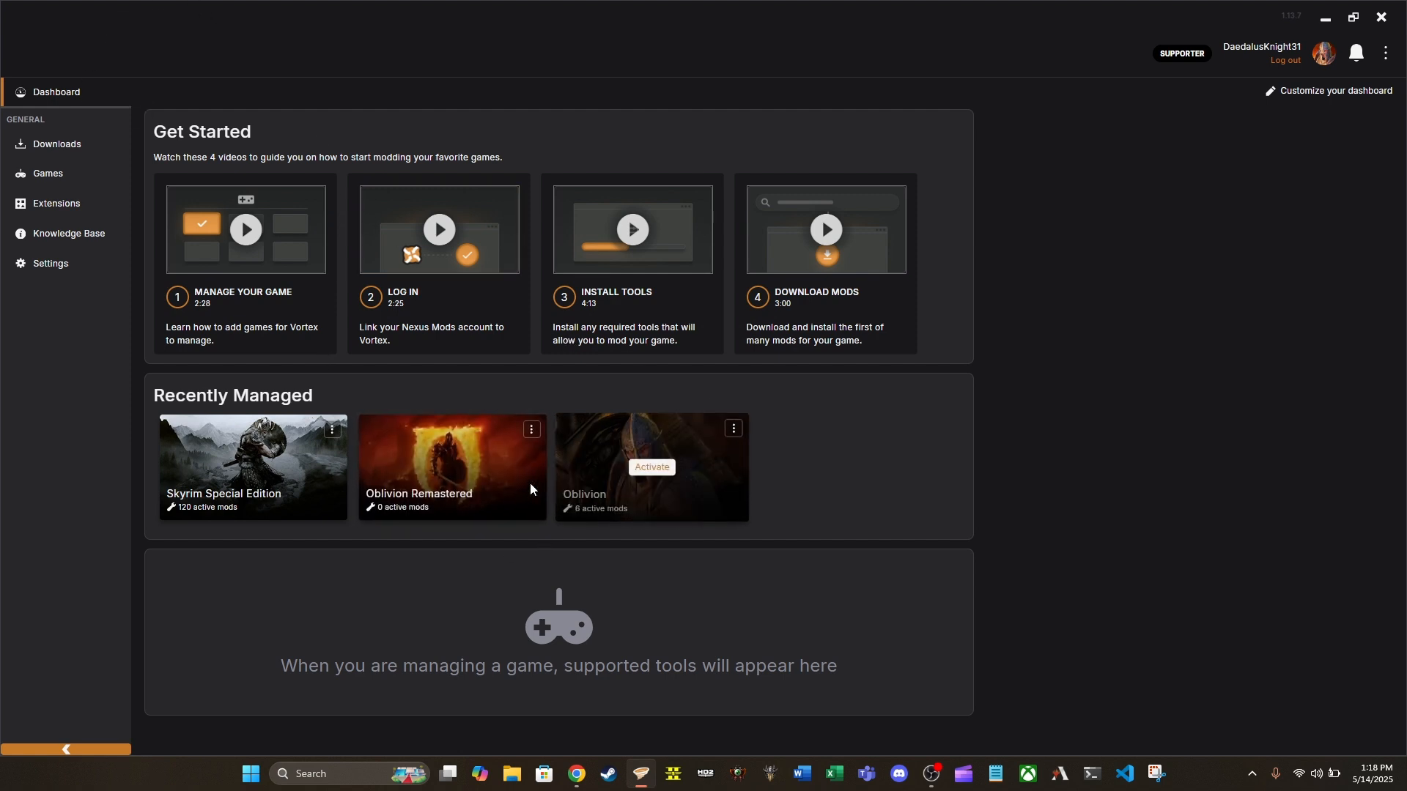
Activate Pathfinder: Kingmaker from the managed games with the Vanilla profile and check its profile and mod lists.
click(71, 184)
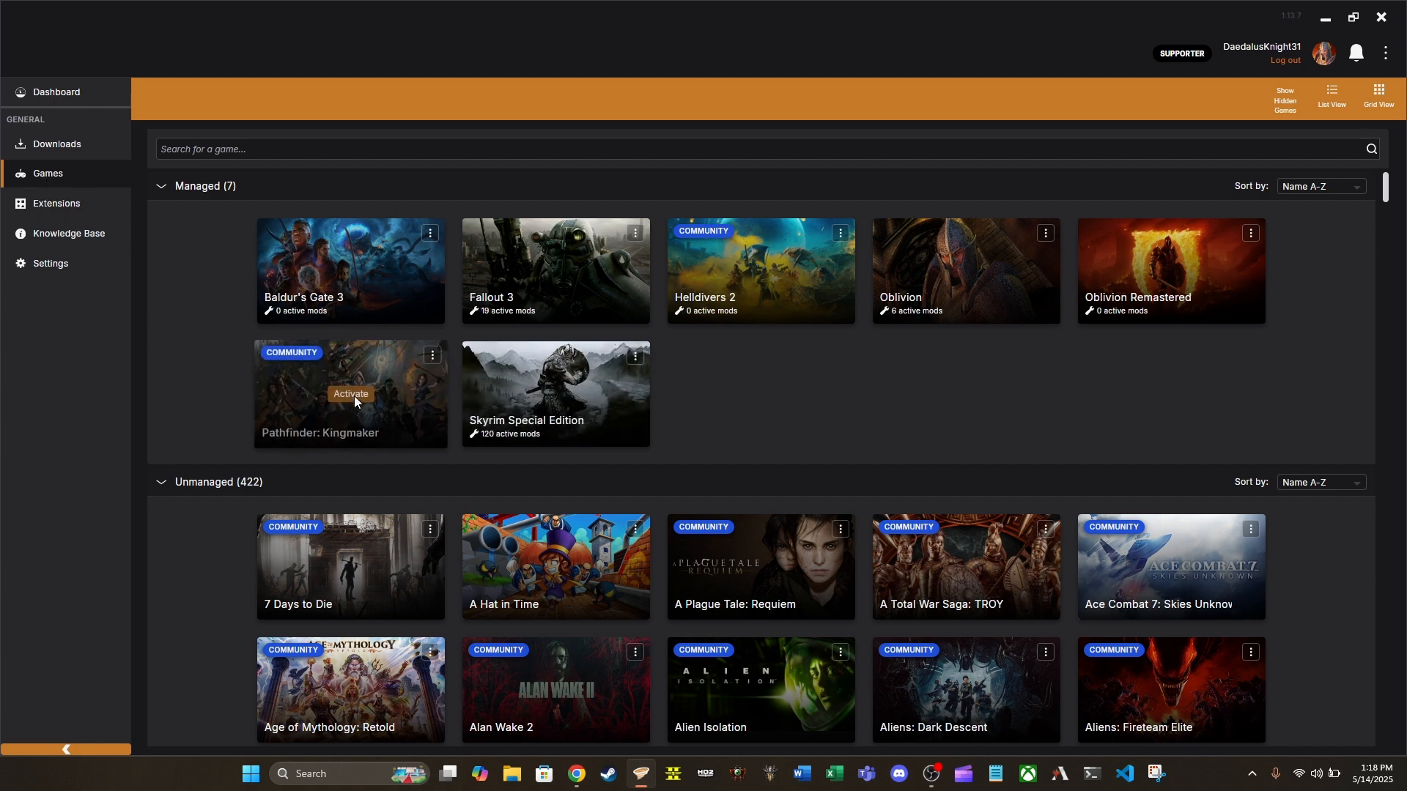
click(354, 396)
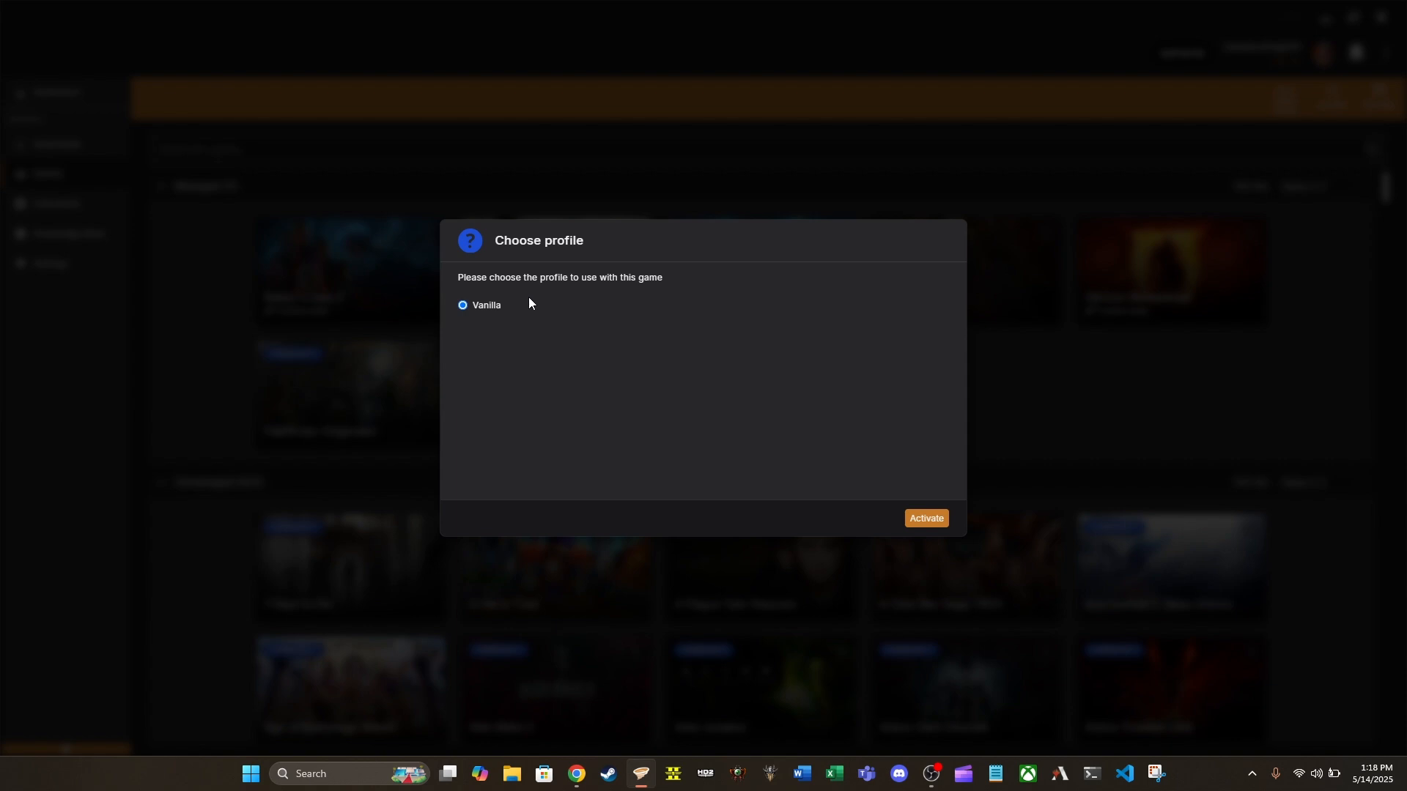
click(925, 522)
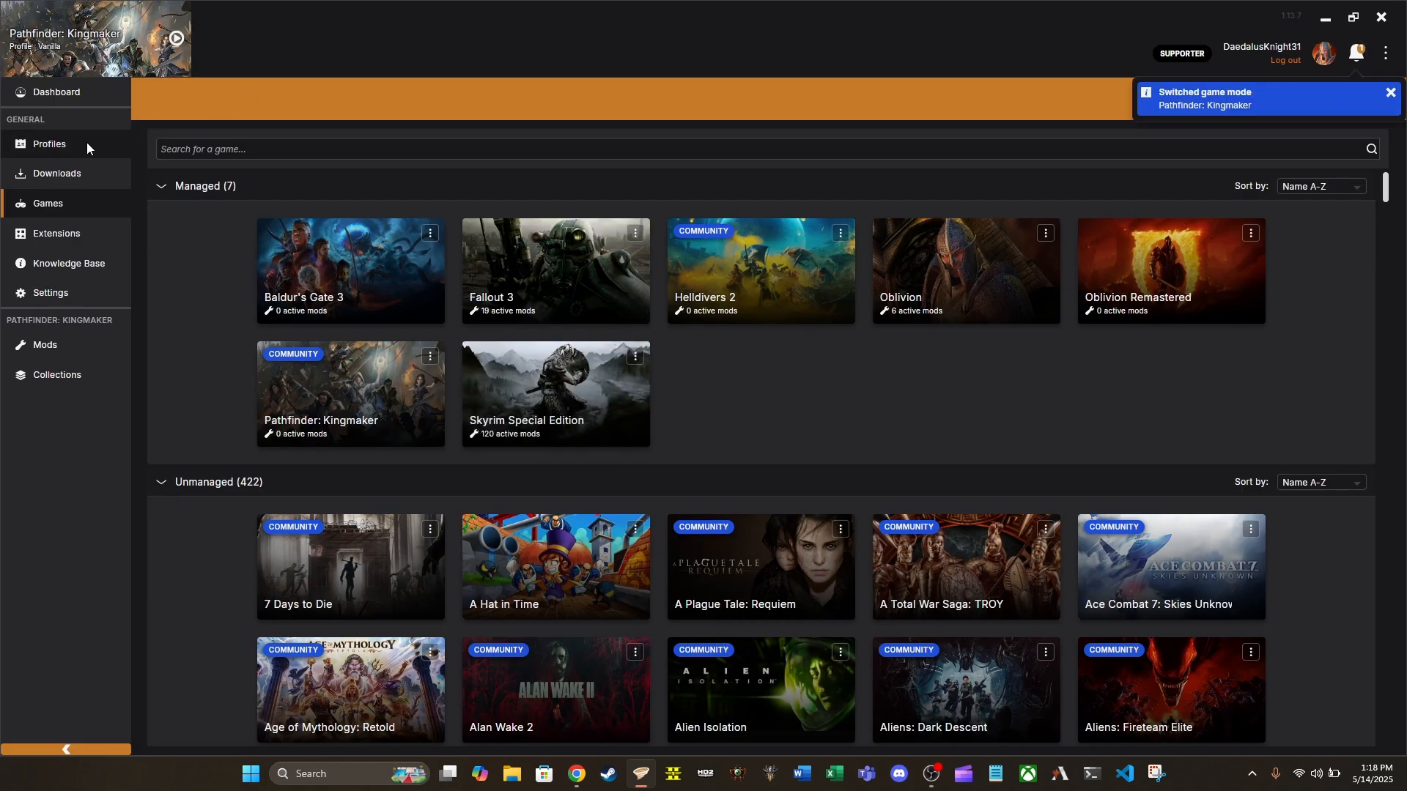
click(63, 148)
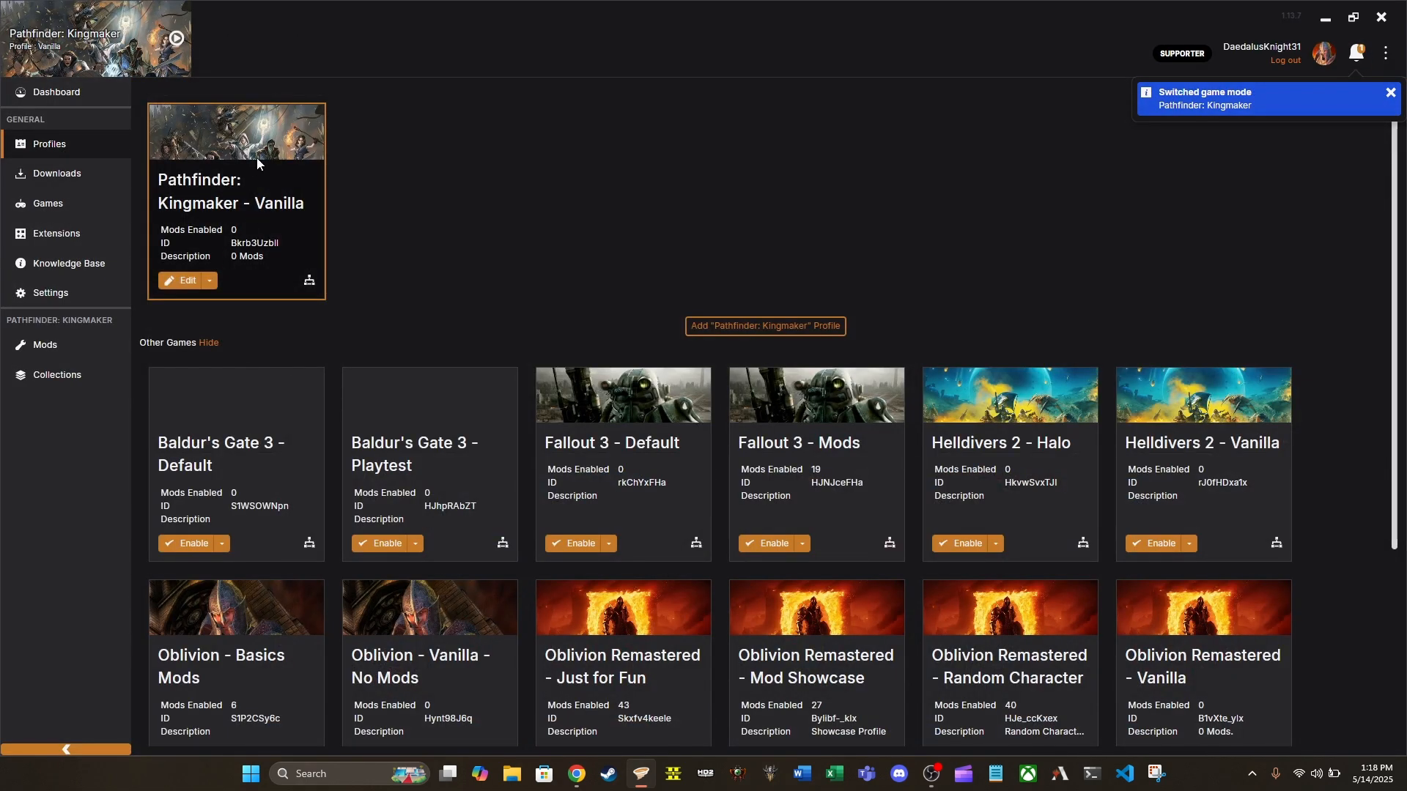
click(76, 348)
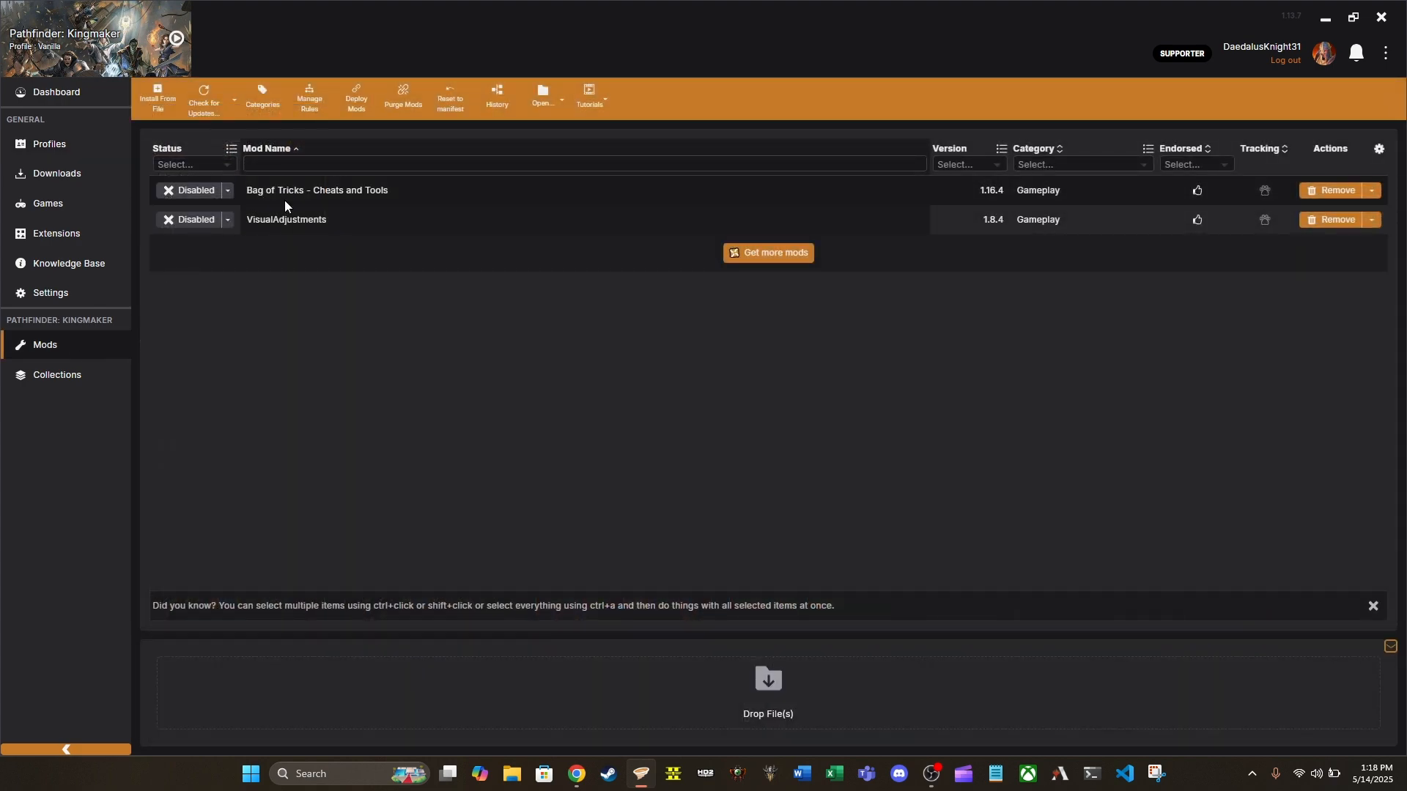
Remove the Vanilla profile, the only one for Pathfinder: Kingmaker, and confirm unmanaging the game.
click(82, 144)
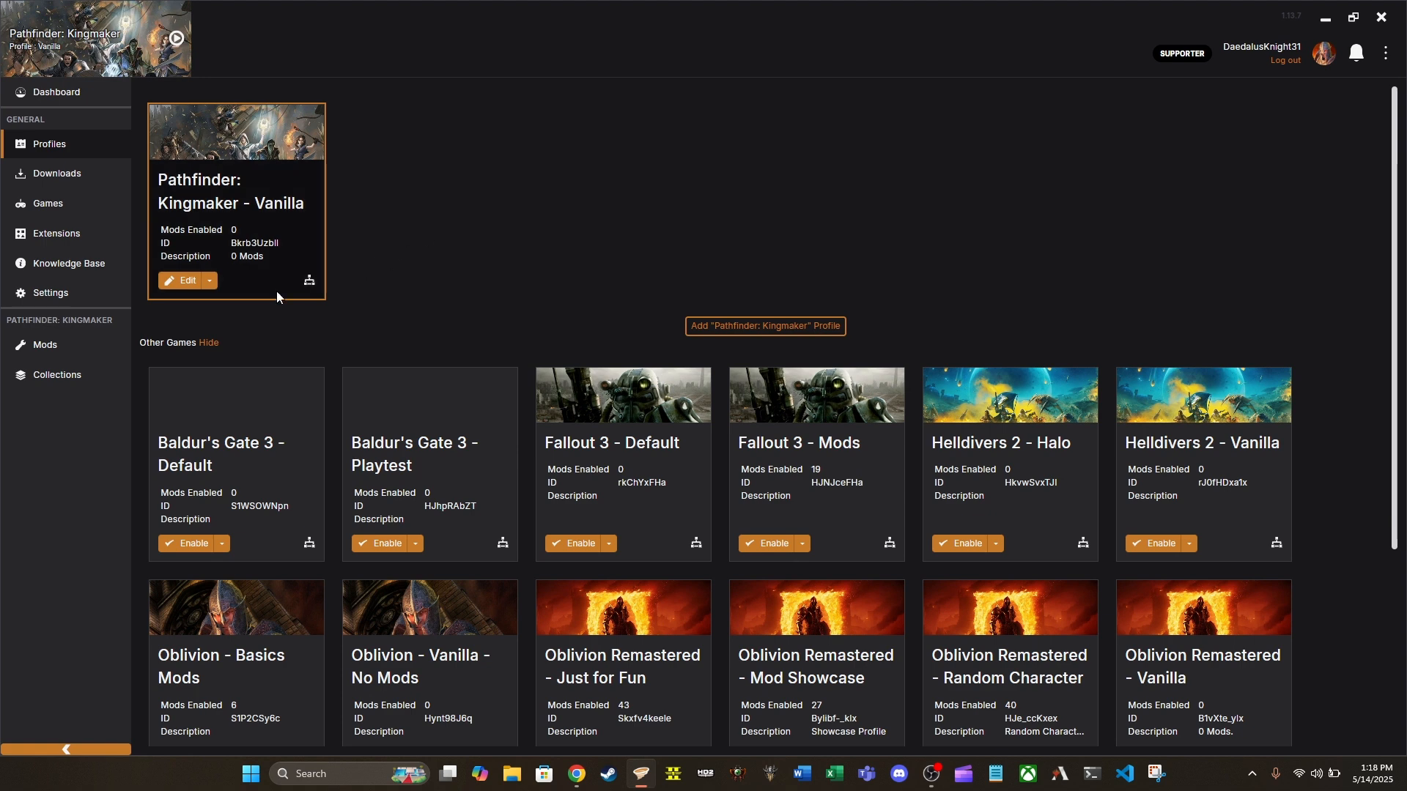
click(212, 286)
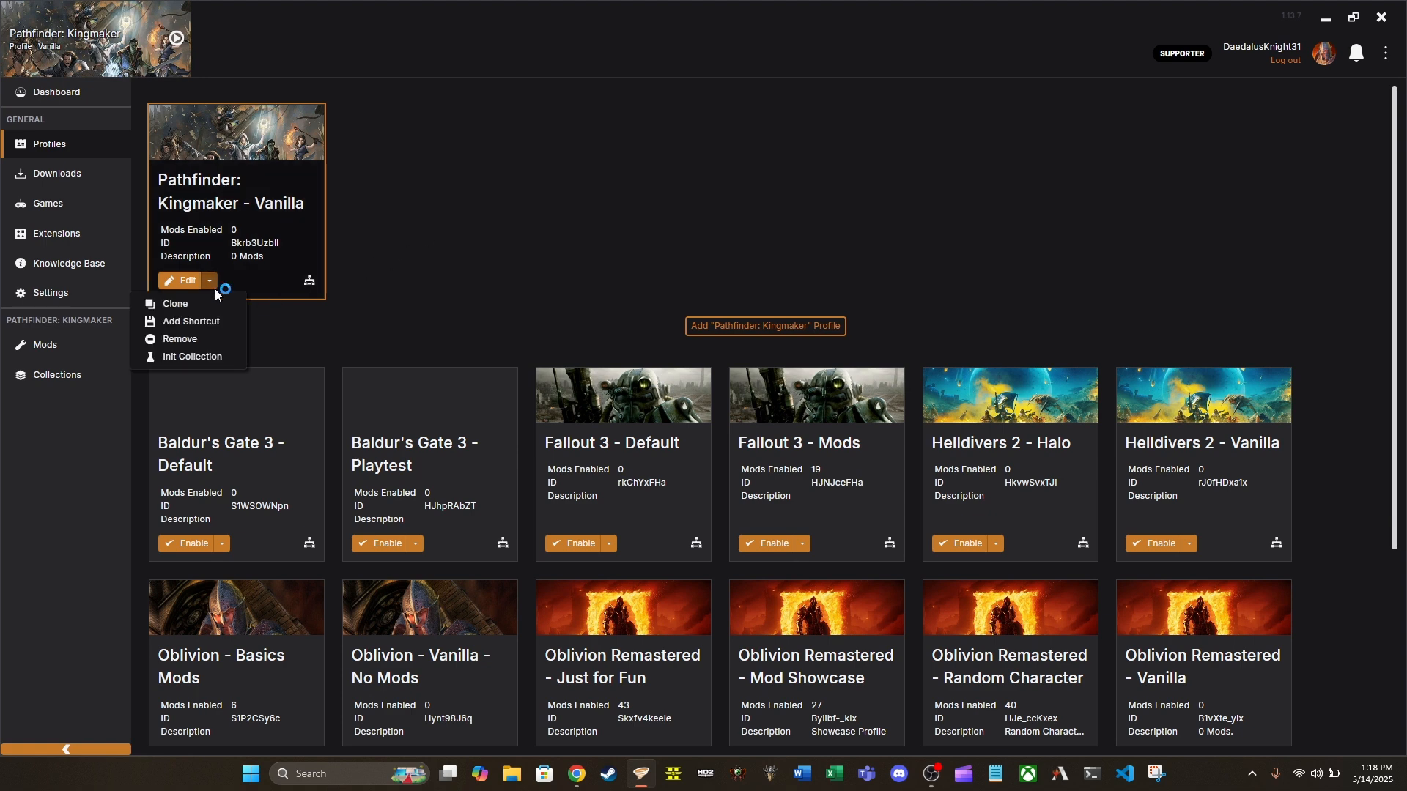
click(205, 338)
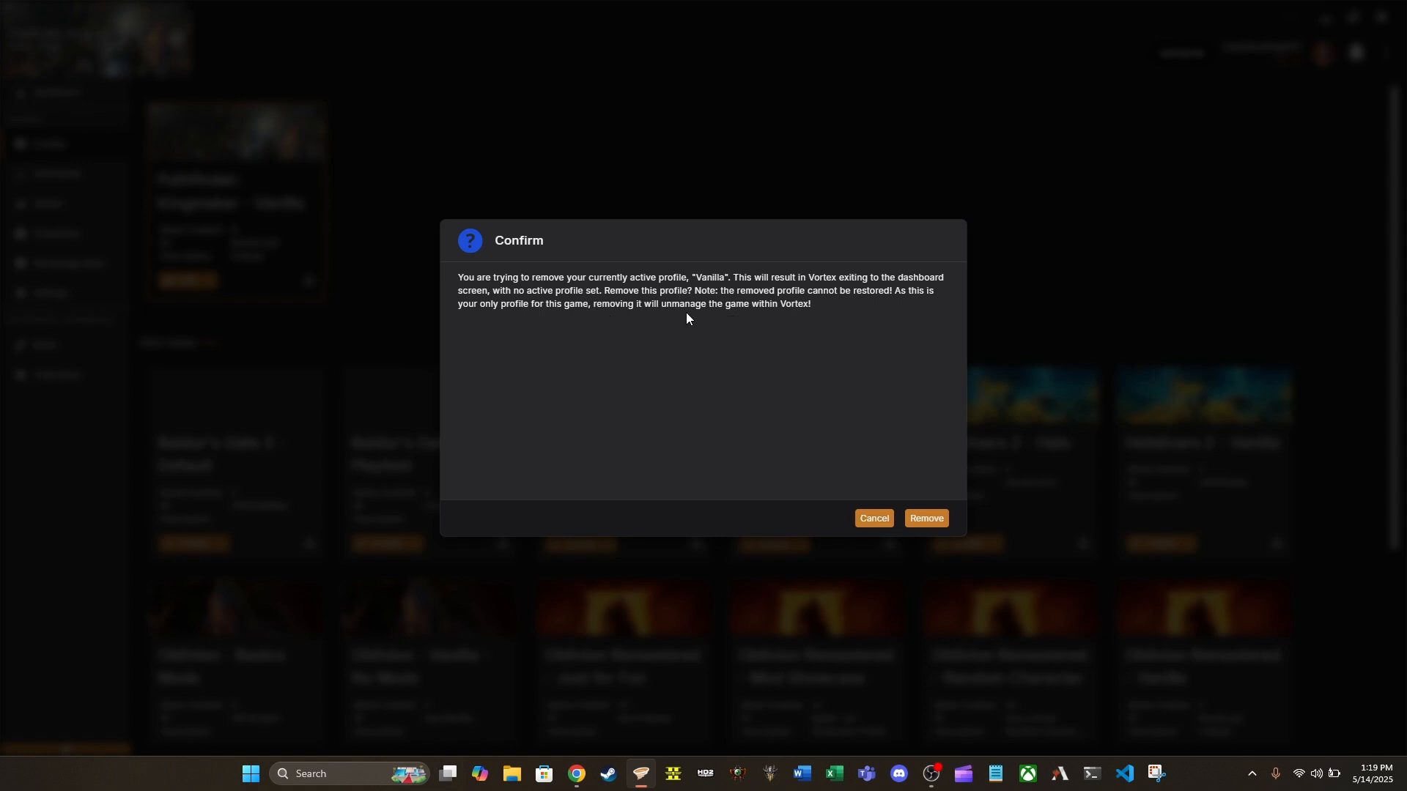
click(924, 518)
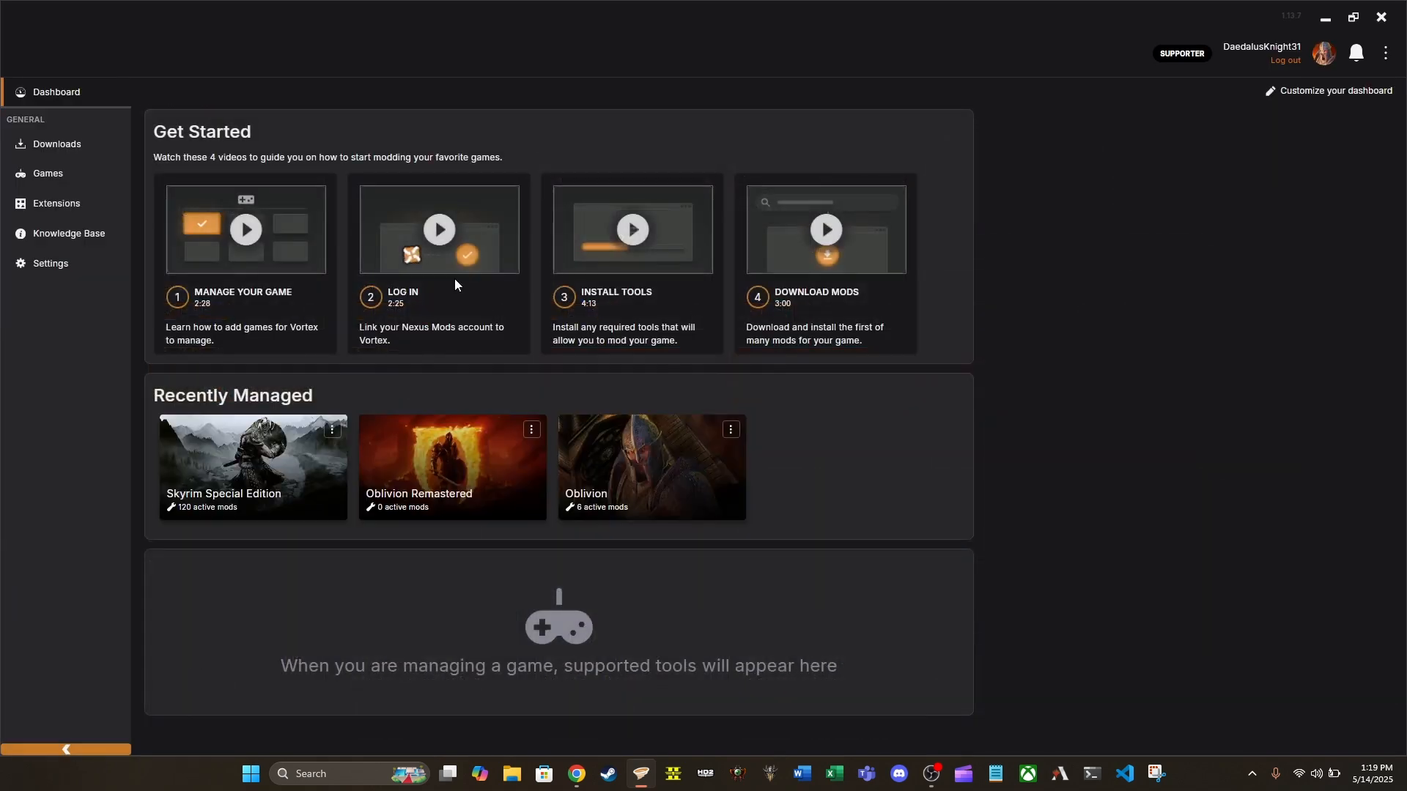
Search the games for "pathfind" and set Pathfinder: Kingmaker to be managed again.
click(65, 172)
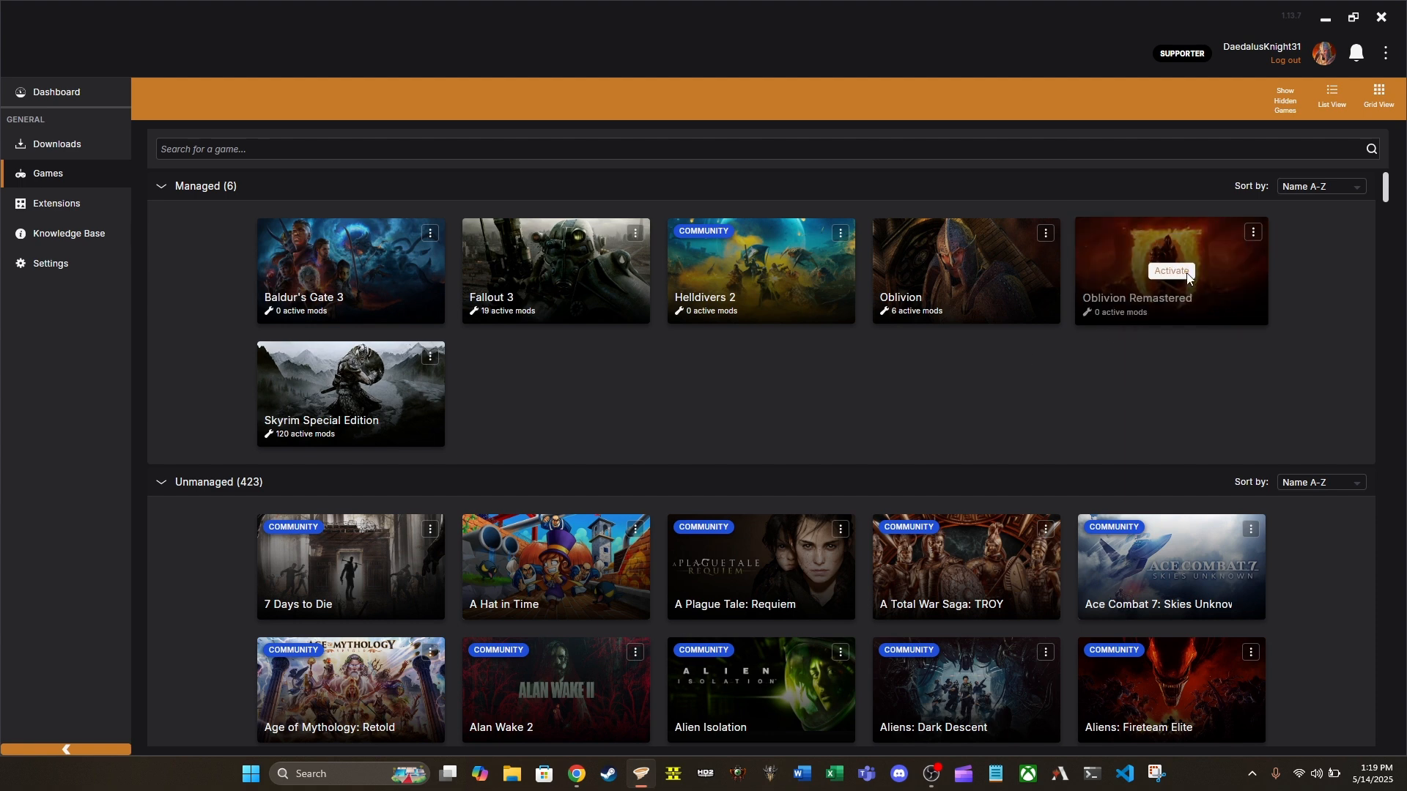
click(573, 145)
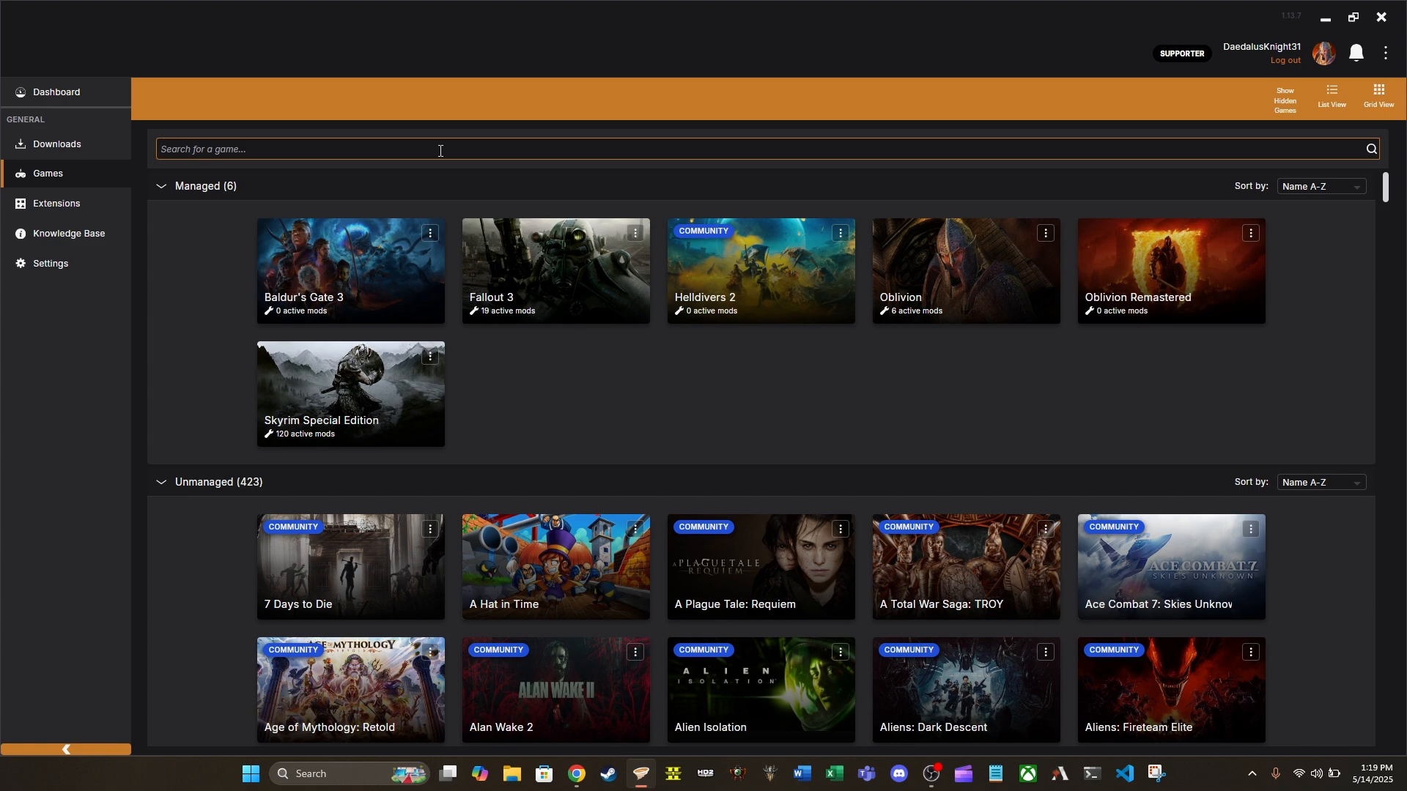
text(pathfind)
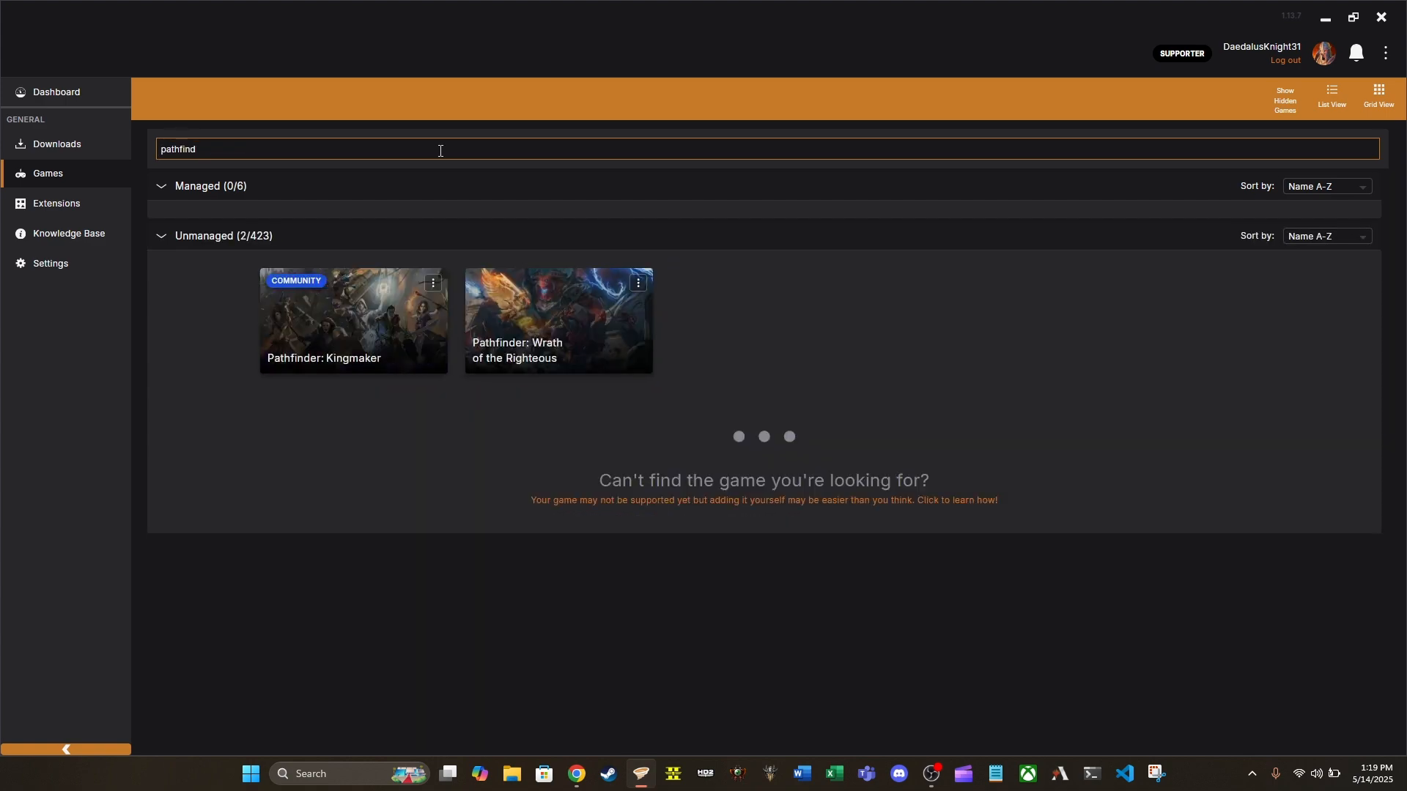
mouse_move(348, 320)
click(351, 325)
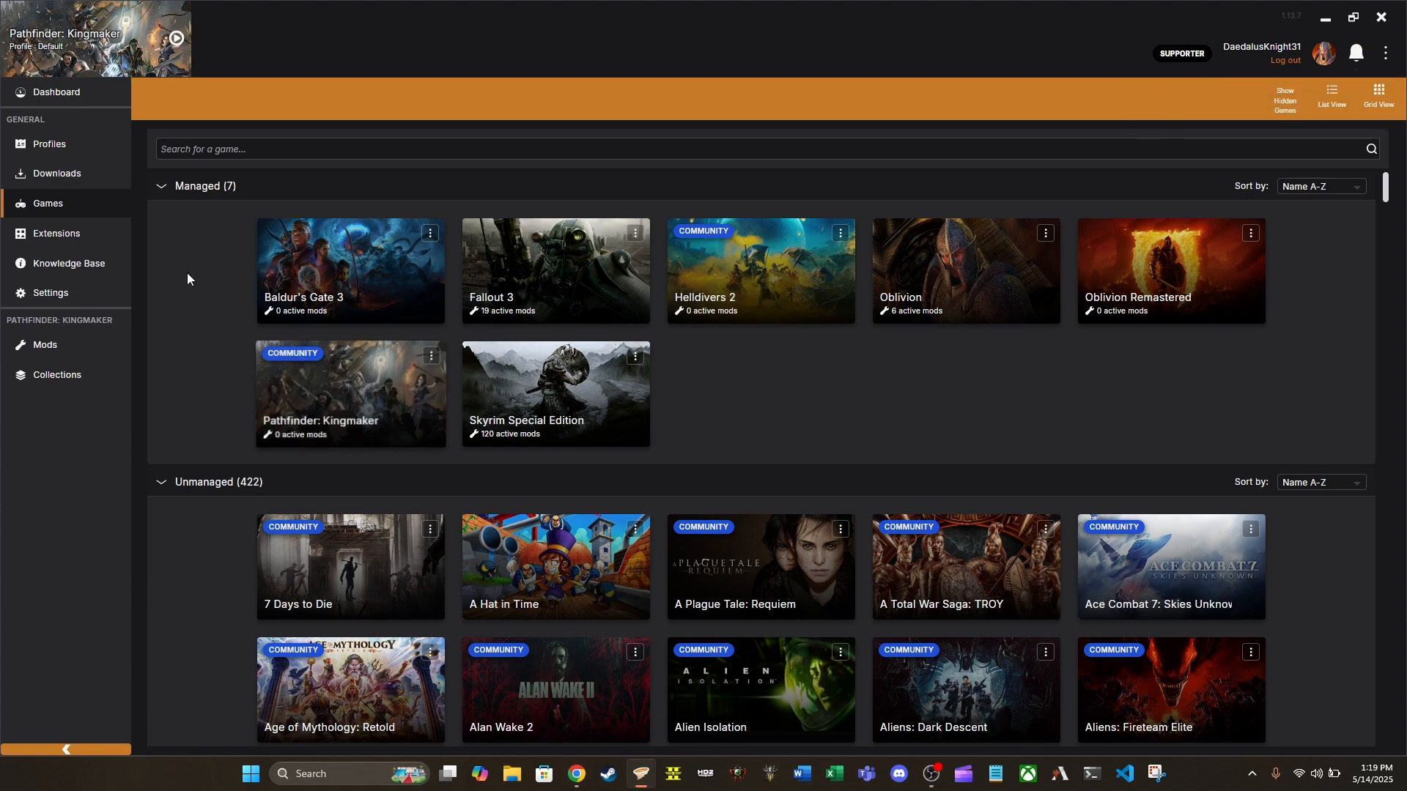
Examine the Default Pathfinder: Kingmaker profile and its name and description fields, cancelling the edit.
click(47, 152)
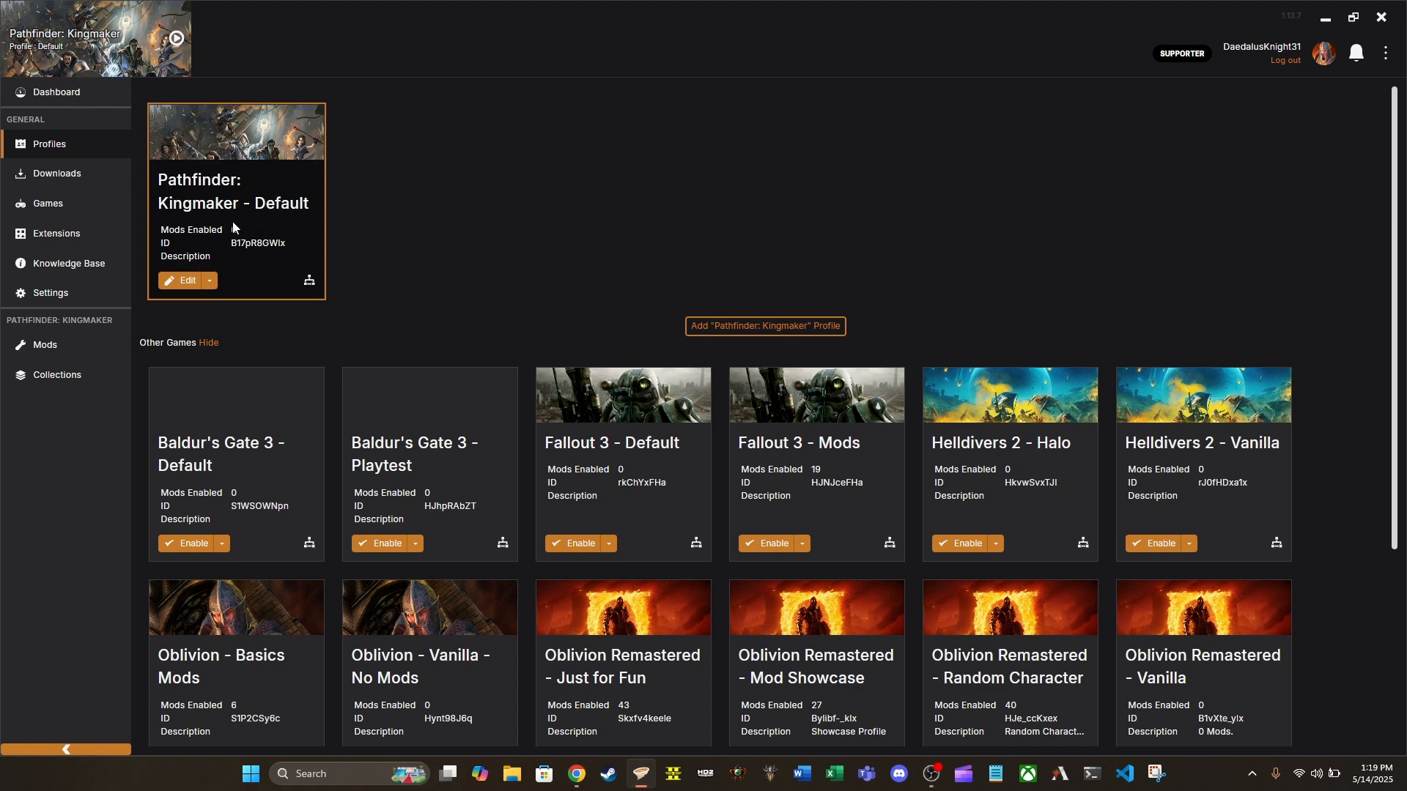
click(188, 282)
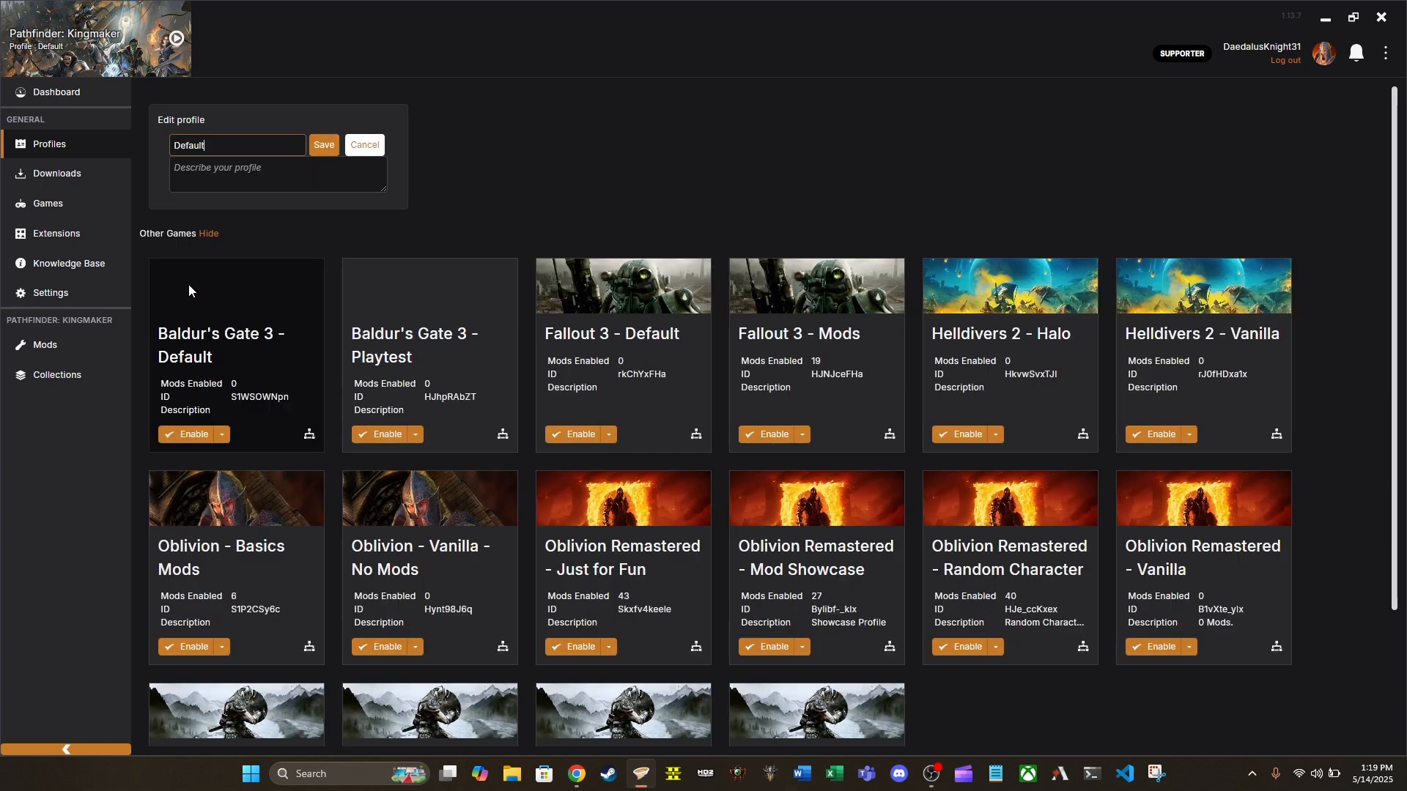
click(364, 144)
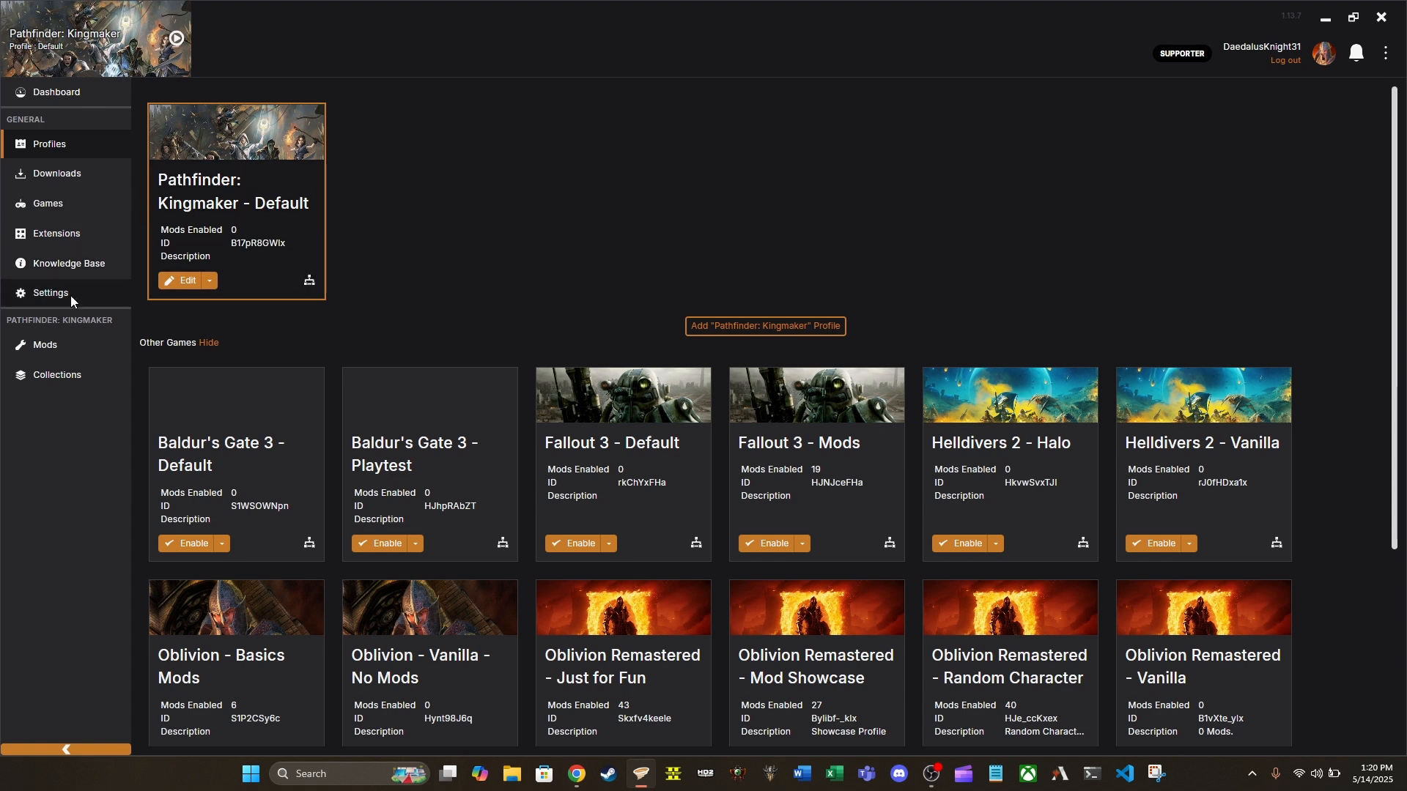
Enable the Bag of Tricks - Cheats and Tools and VisualAdjustments mods in the Default profile, and disable both again.
click(62, 339)
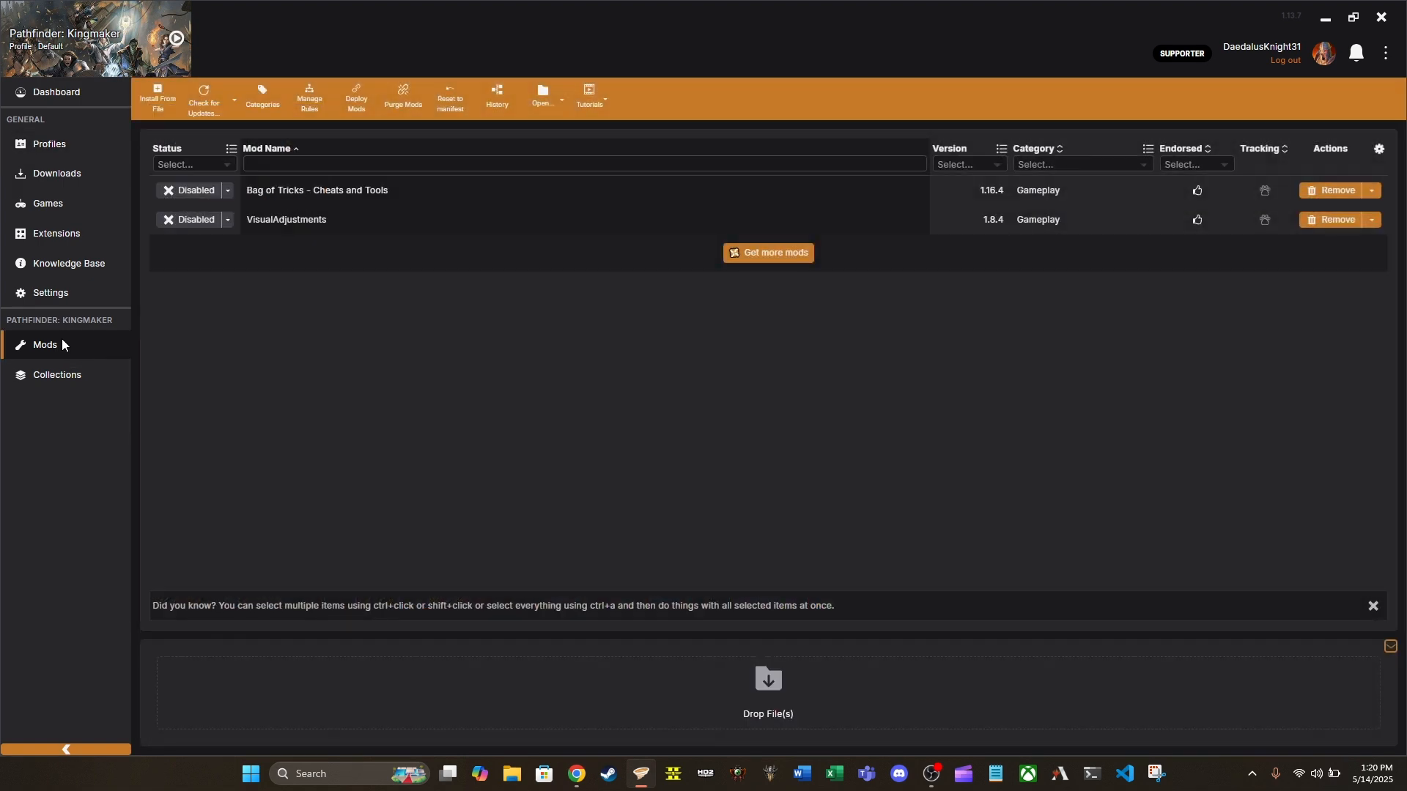
click(196, 189)
click(192, 219)
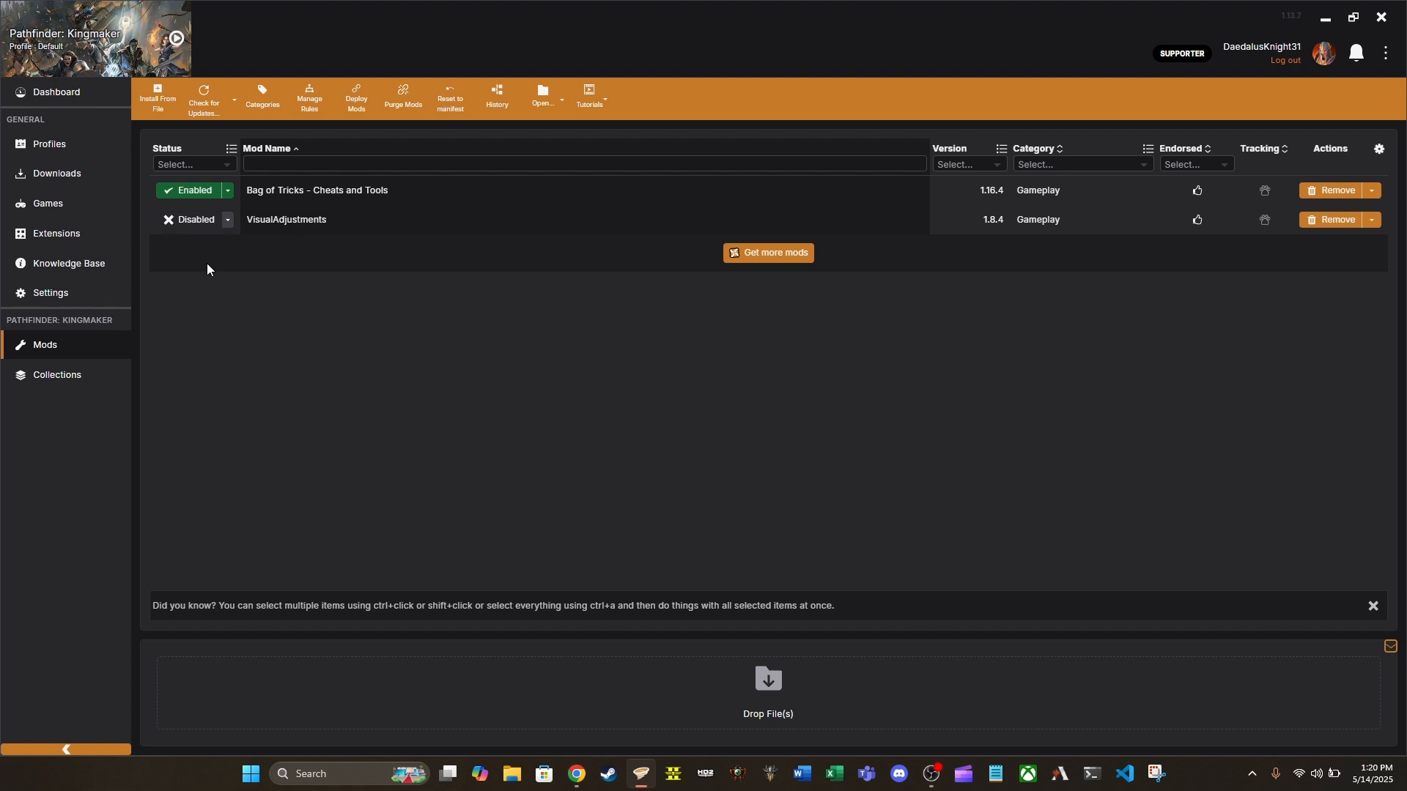
click(198, 189)
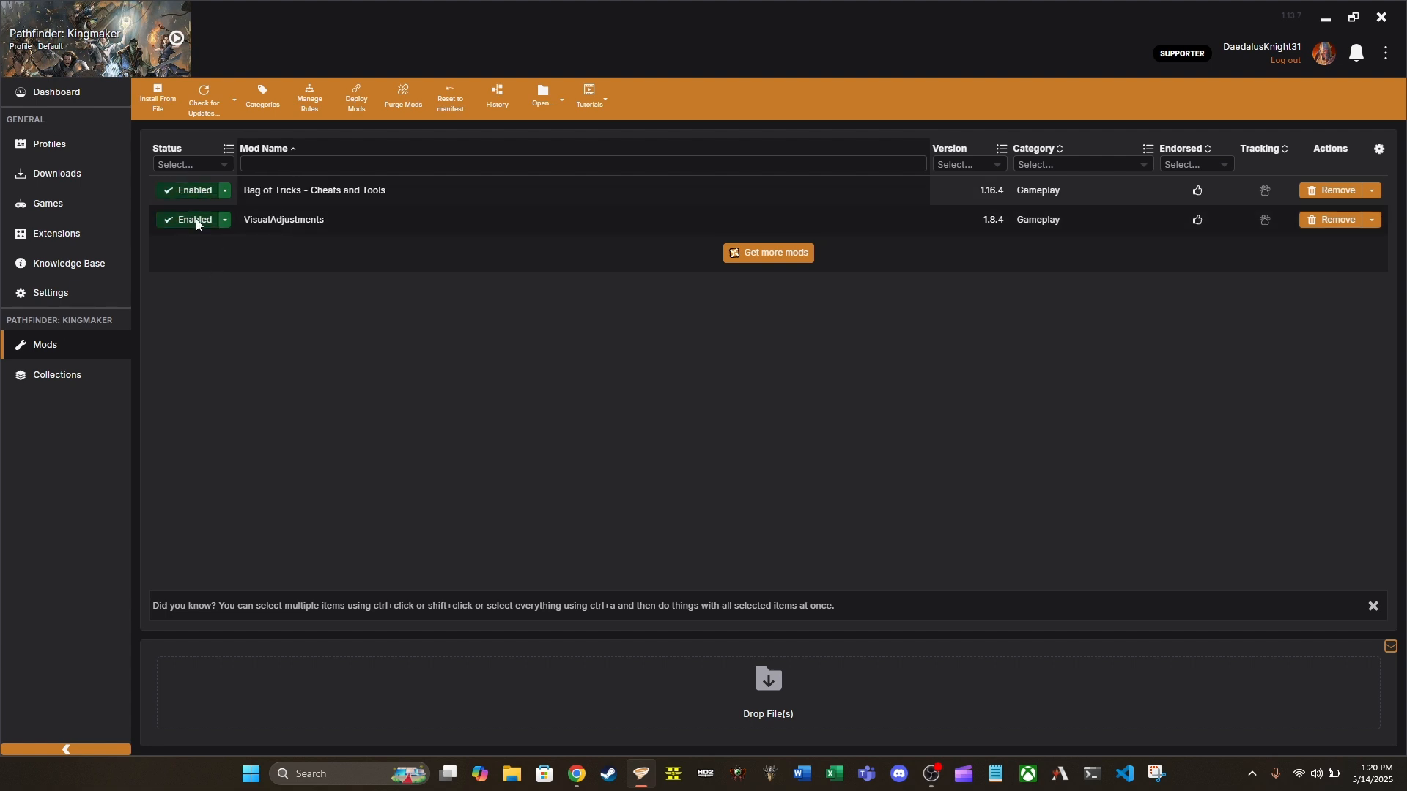
click(196, 220)
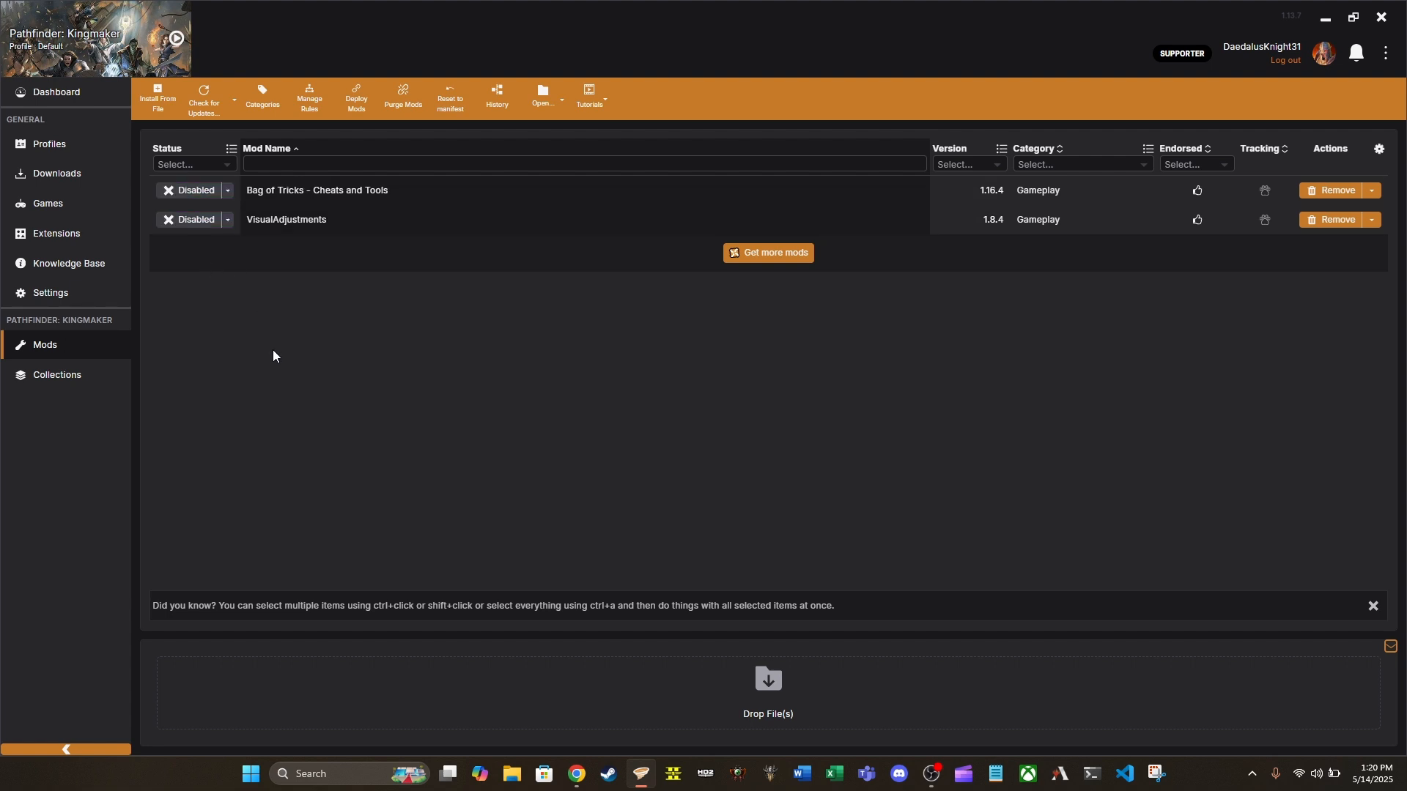